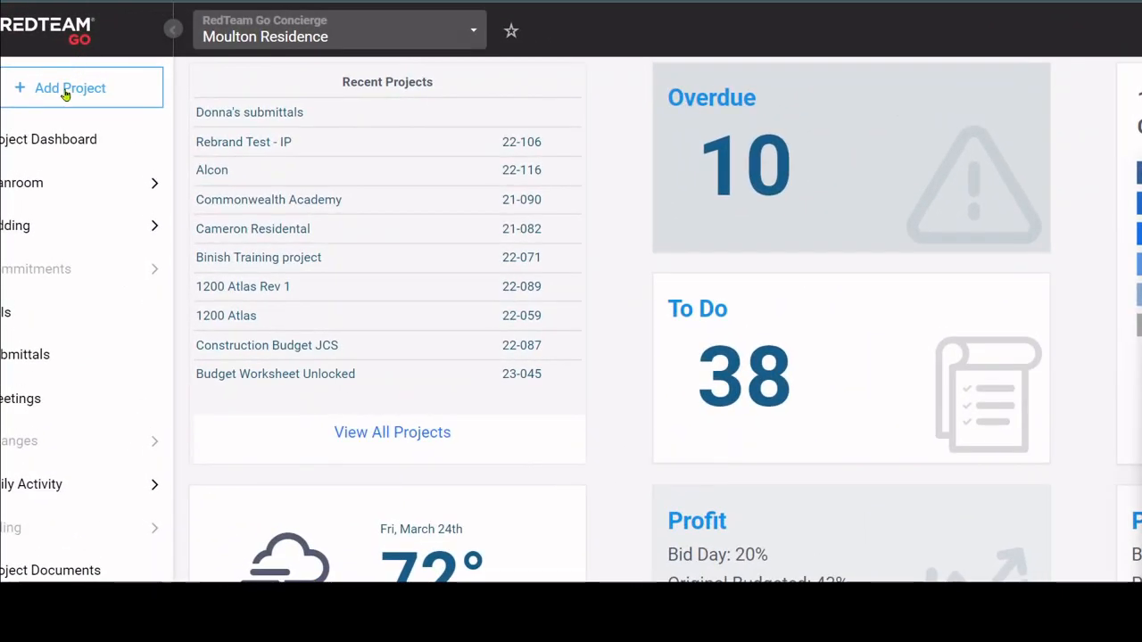
Start a new project and name it 30 MAR 2023.
{"action": "left_click", "coordinate": [70, 52]}
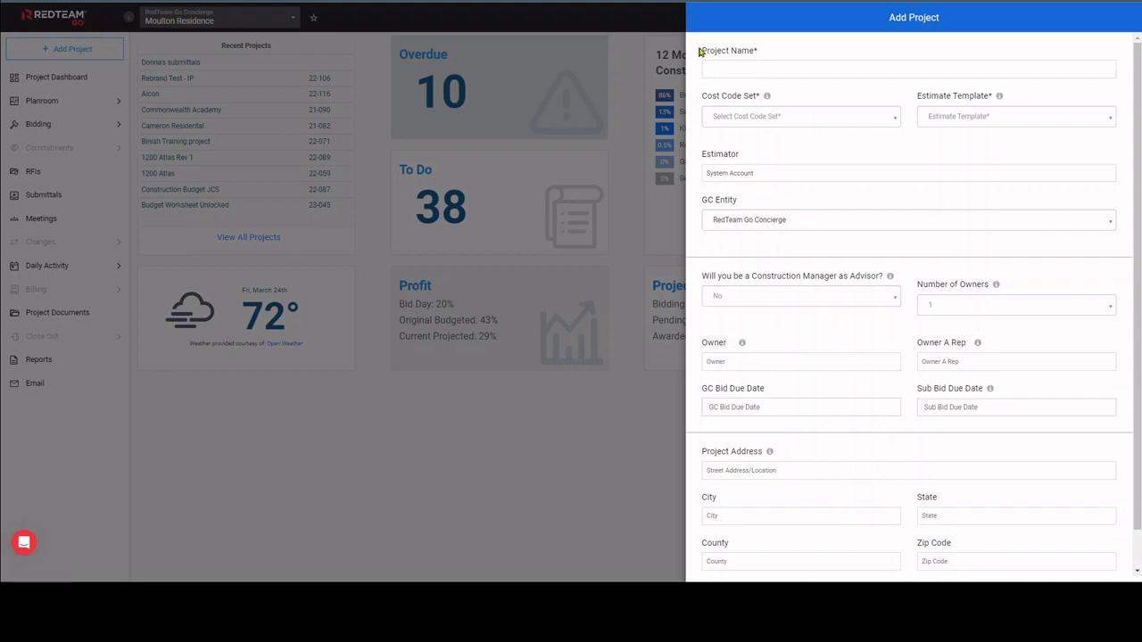
{"action": "left_click_drag", "start_coordinate": [700, 53], "coordinate": [996, 108]}
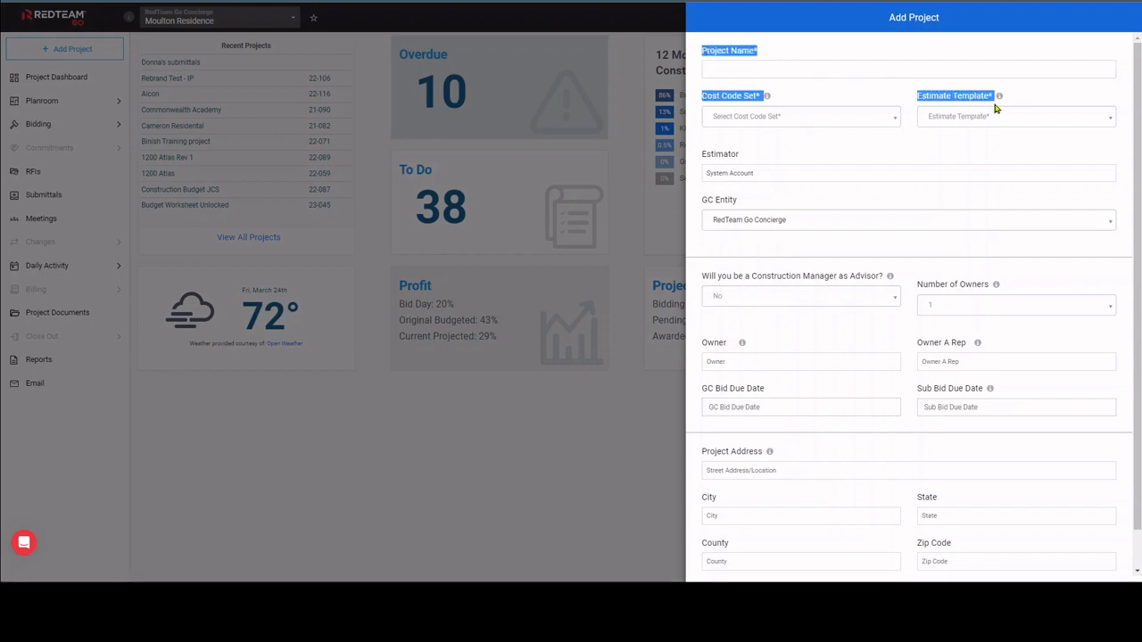
{"action": "left_click", "coordinate": [818, 64]}
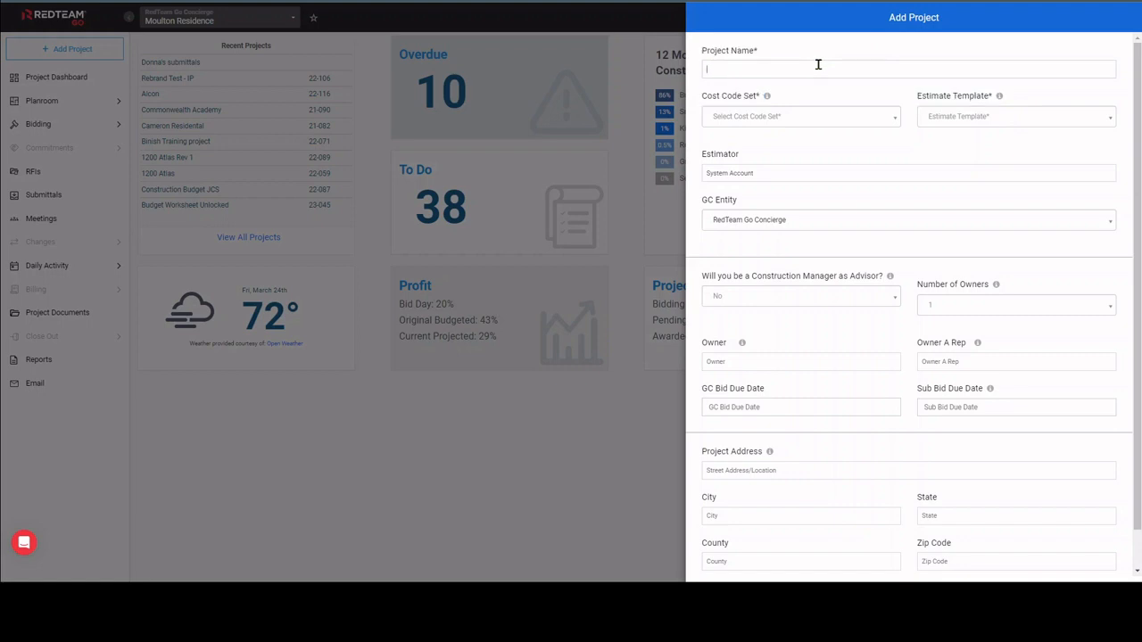
{"action": "type", "text": "30 MAR 2023"}
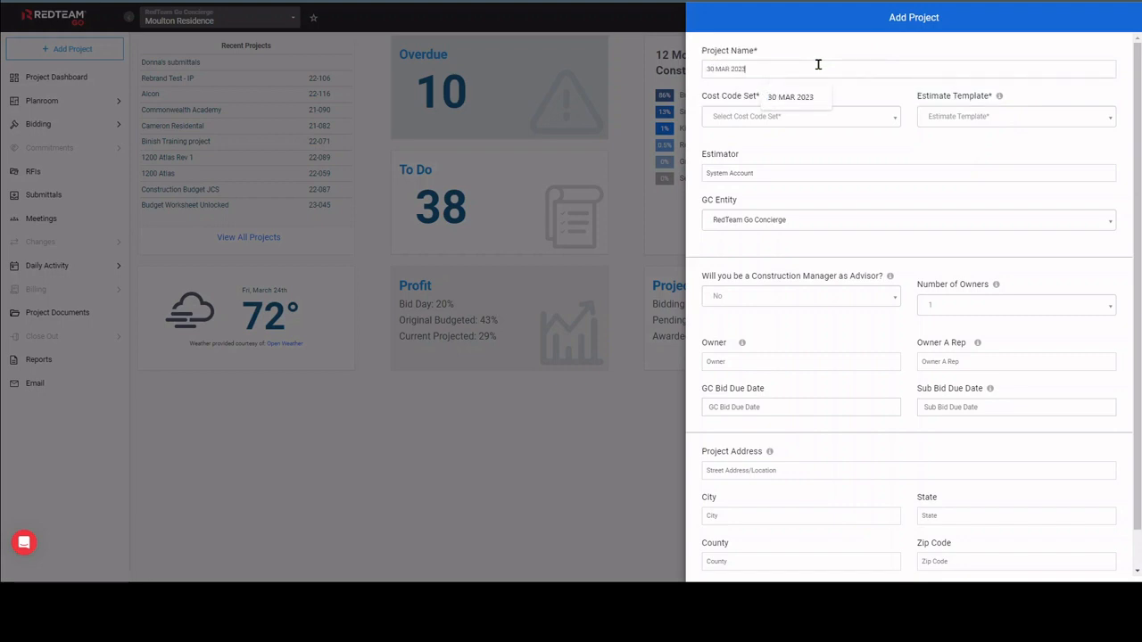
Assign cost code set 16 and the Build Out & Renovation estimate template, and create the project.
{"action": "left_click", "coordinate": [825, 116]}
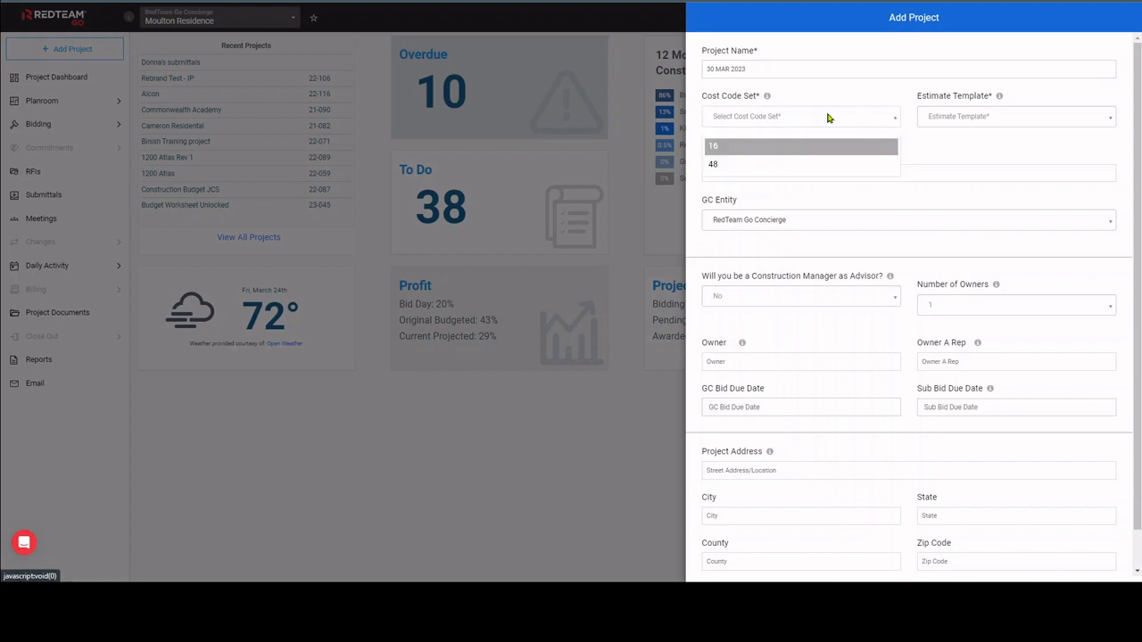
{"action": "left_click", "coordinate": [774, 150]}
{"action": "left_click", "coordinate": [998, 116]}
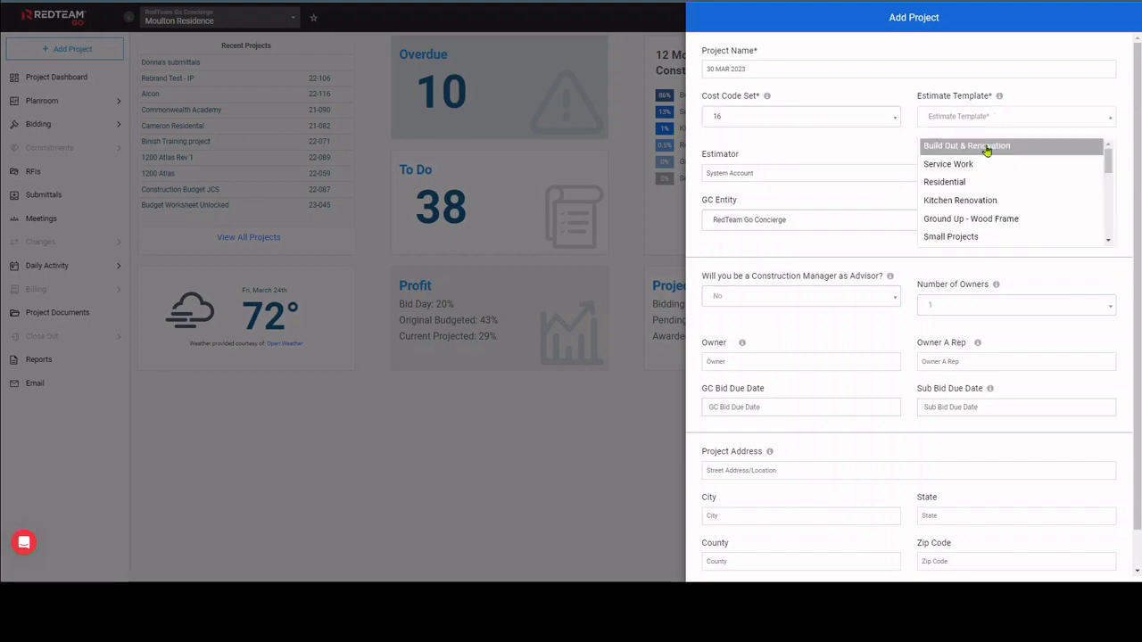
{"action": "left_click", "coordinate": [987, 151]}
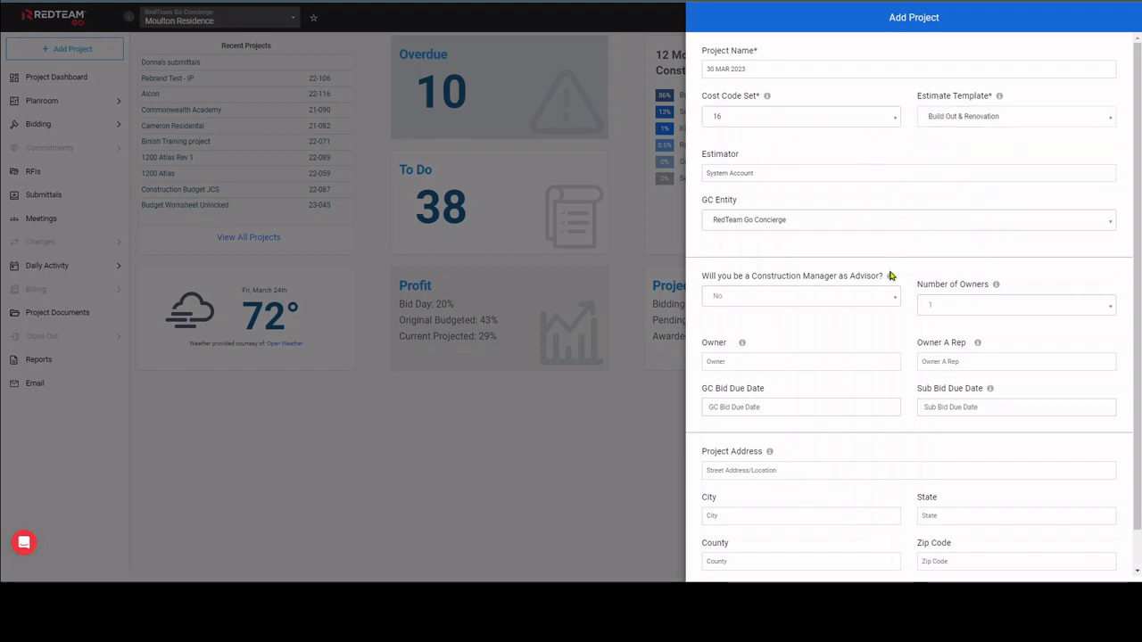
{"action": "mouse_move", "coordinate": [890, 278]}
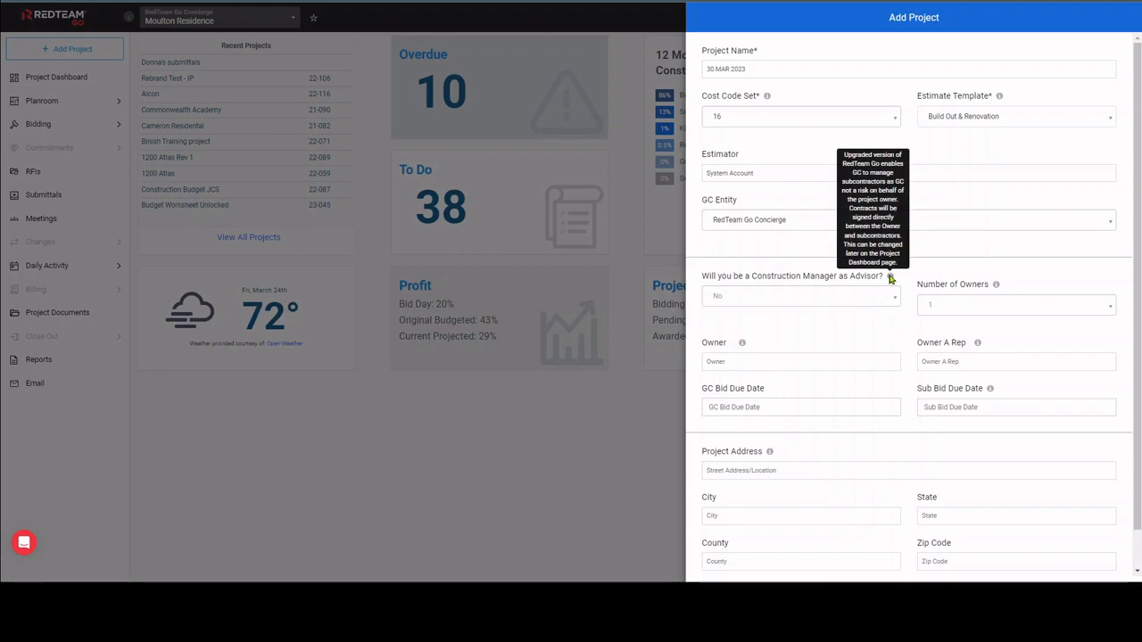
{"action": "scroll", "coordinate": [890, 280], "scroll_direction": "down", "scroll_amount": 1}
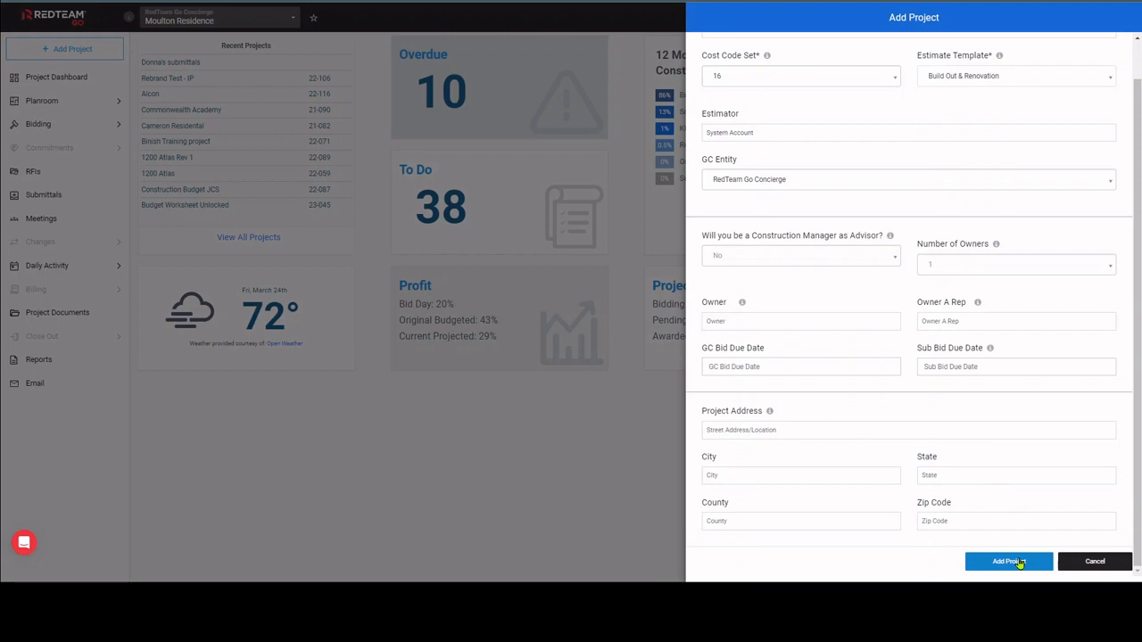
{"action": "left_click", "coordinate": [1019, 562]}
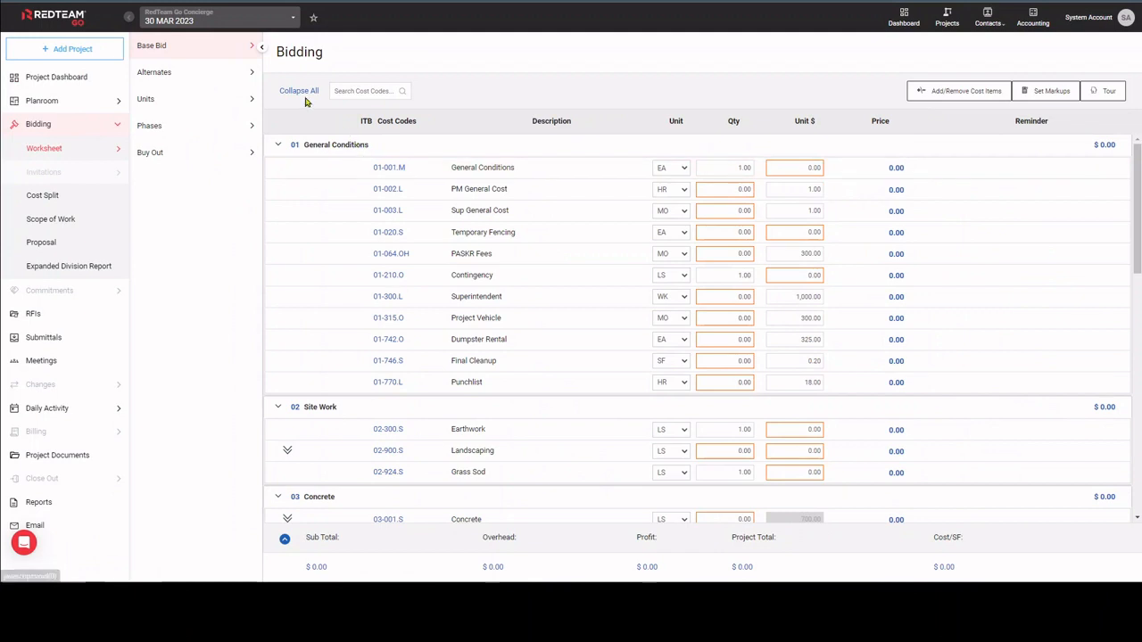
Collapse all divisions of the bidding worksheet, expand only General Conditions, and bring up the searchable cost code list.
{"action": "left_click", "coordinate": [300, 91]}
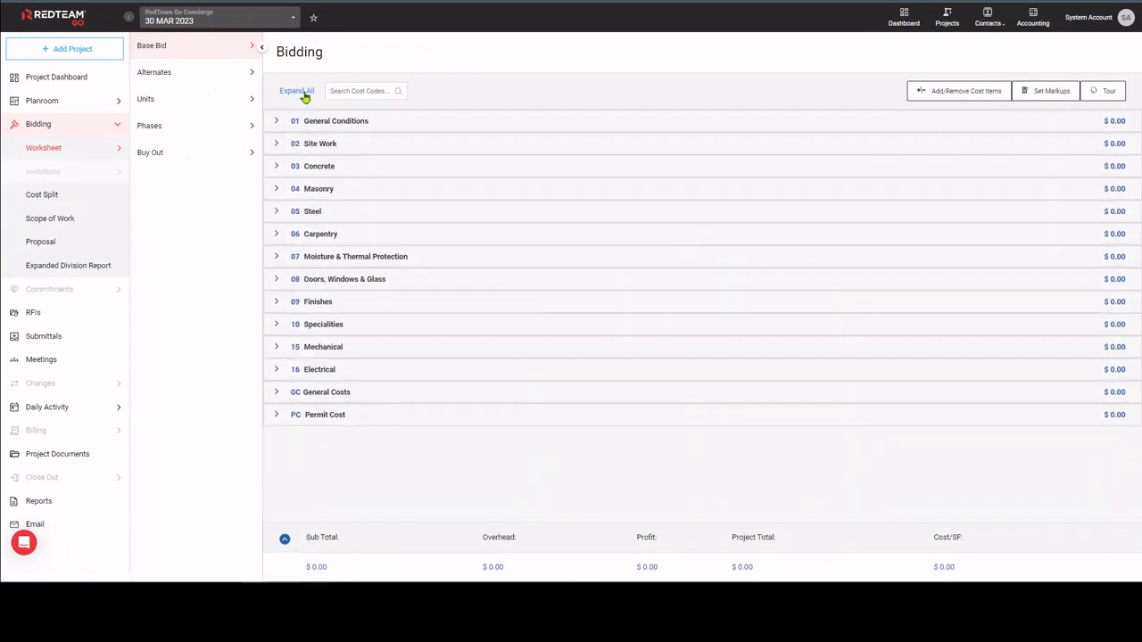
{"action": "left_click", "coordinate": [370, 121]}
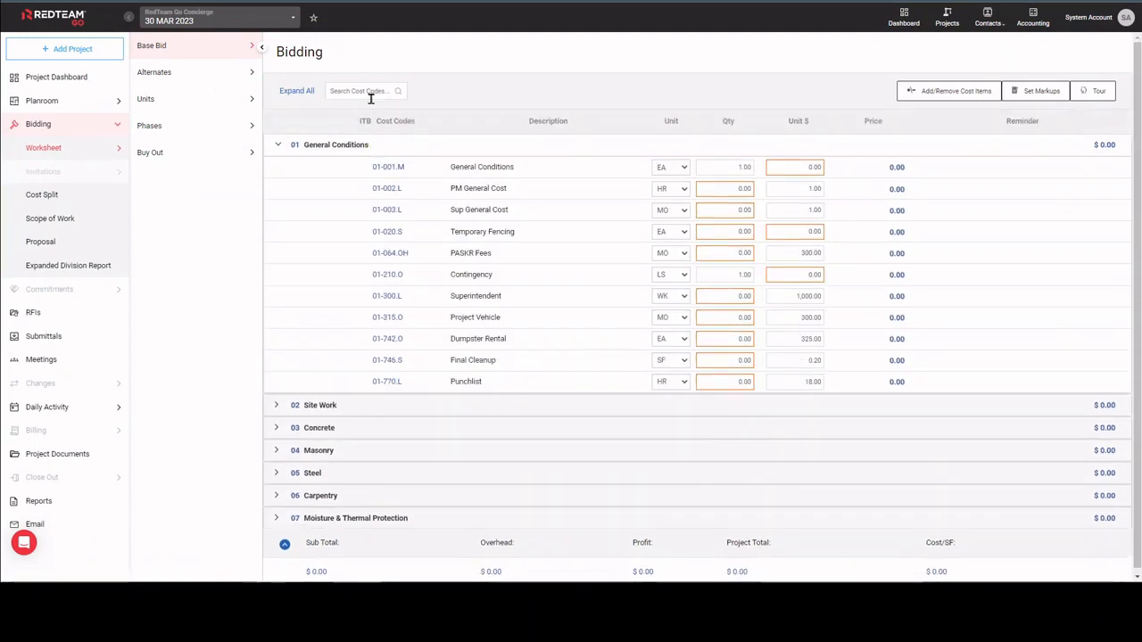
{"action": "left_click", "coordinate": [370, 93]}
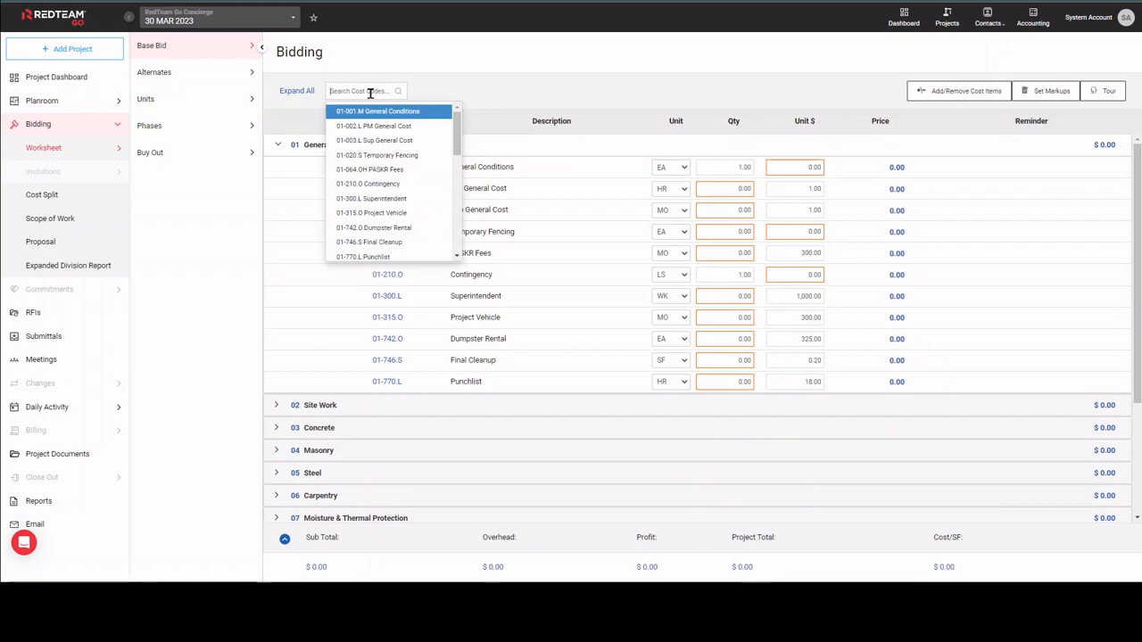
In General Conditions, remove the 01-064.OH PASKR Fees cost item and add 01-020.L Temporary Fencing.
{"action": "left_click", "coordinate": [956, 90]}
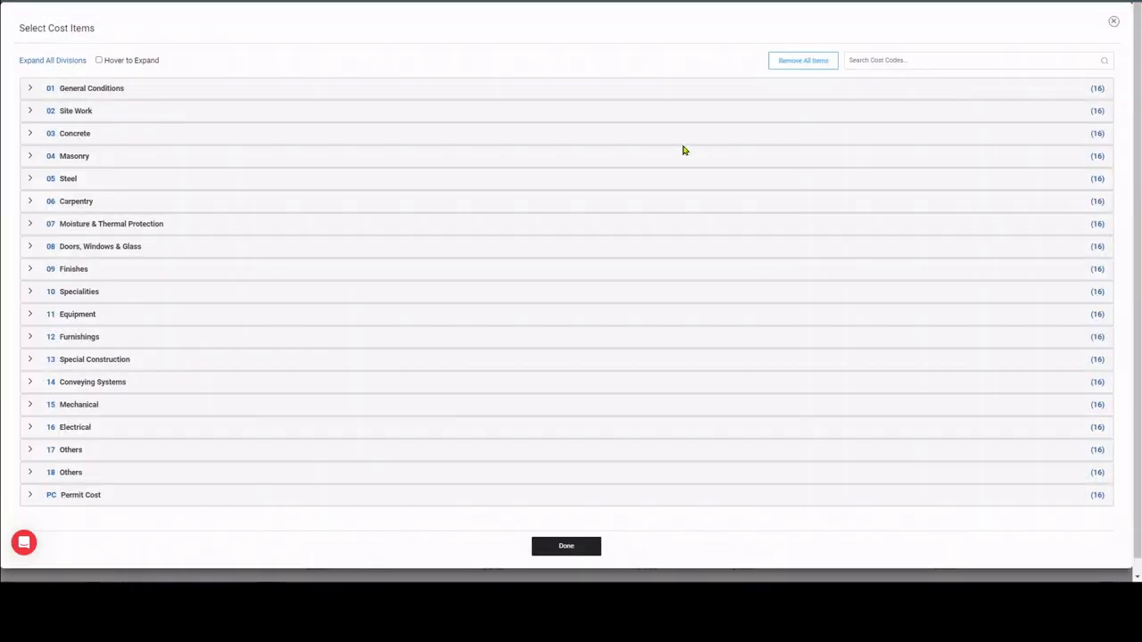
{"action": "left_click", "coordinate": [724, 91]}
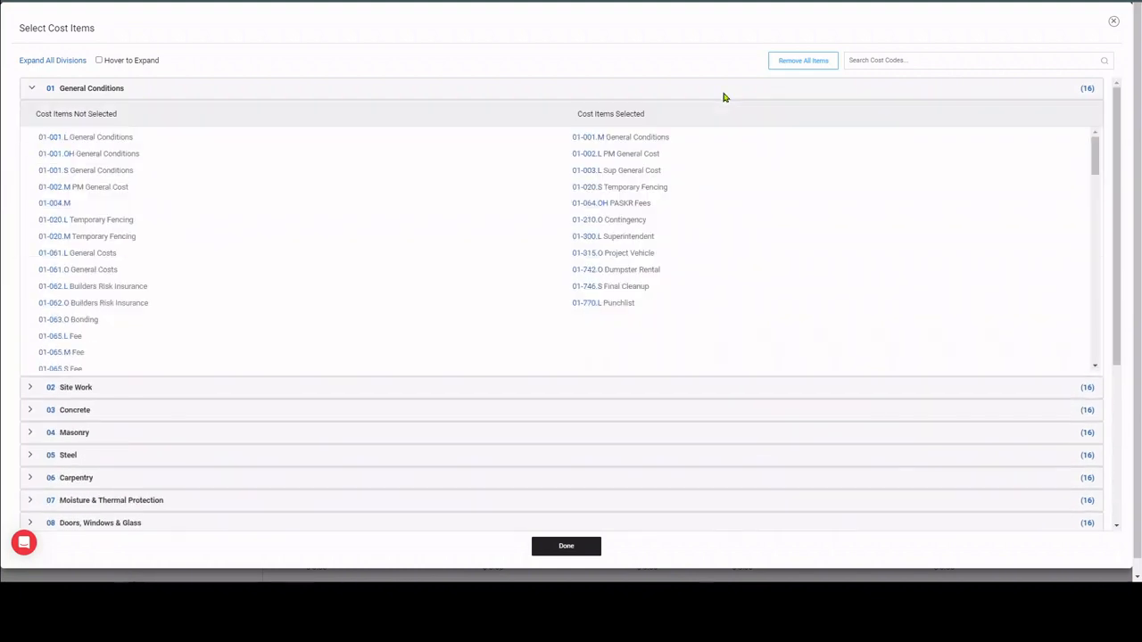
{"action": "left_click", "coordinate": [619, 207]}
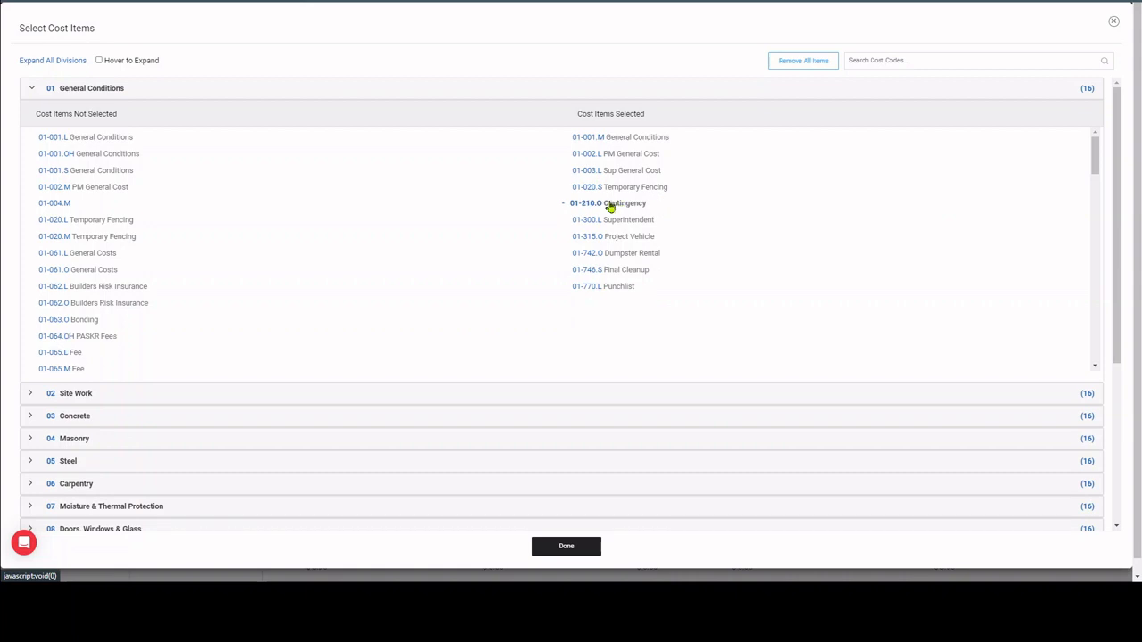
{"action": "left_click", "coordinate": [85, 225]}
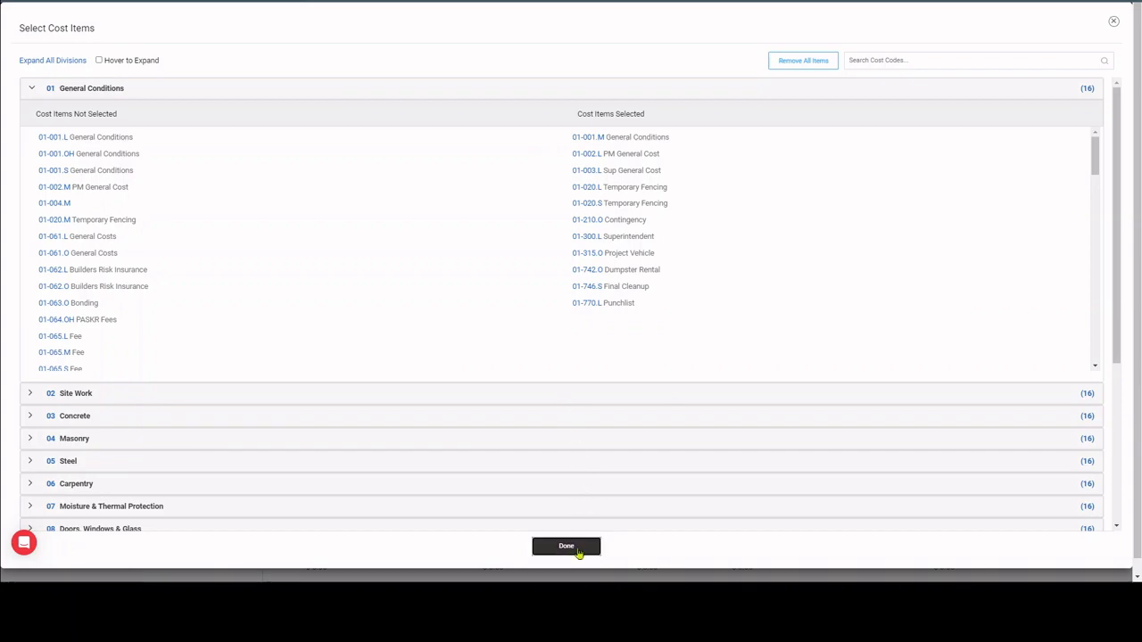
{"action": "left_click", "coordinate": [581, 547]}
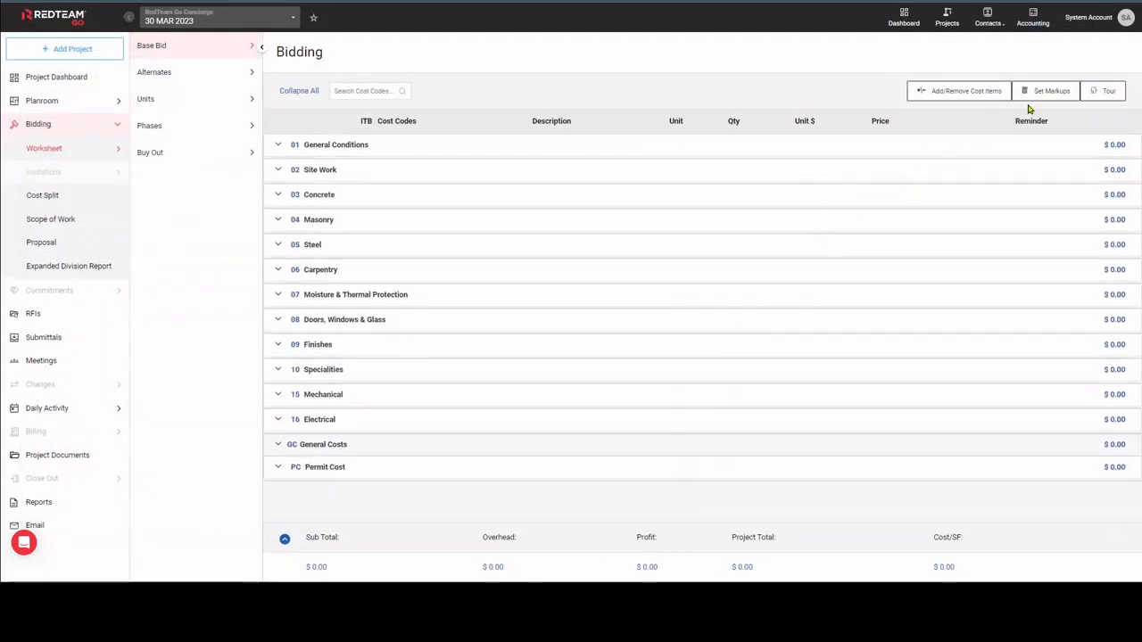
Set the project's General Liability markup to 0.7%.
{"action": "left_click", "coordinate": [1050, 91]}
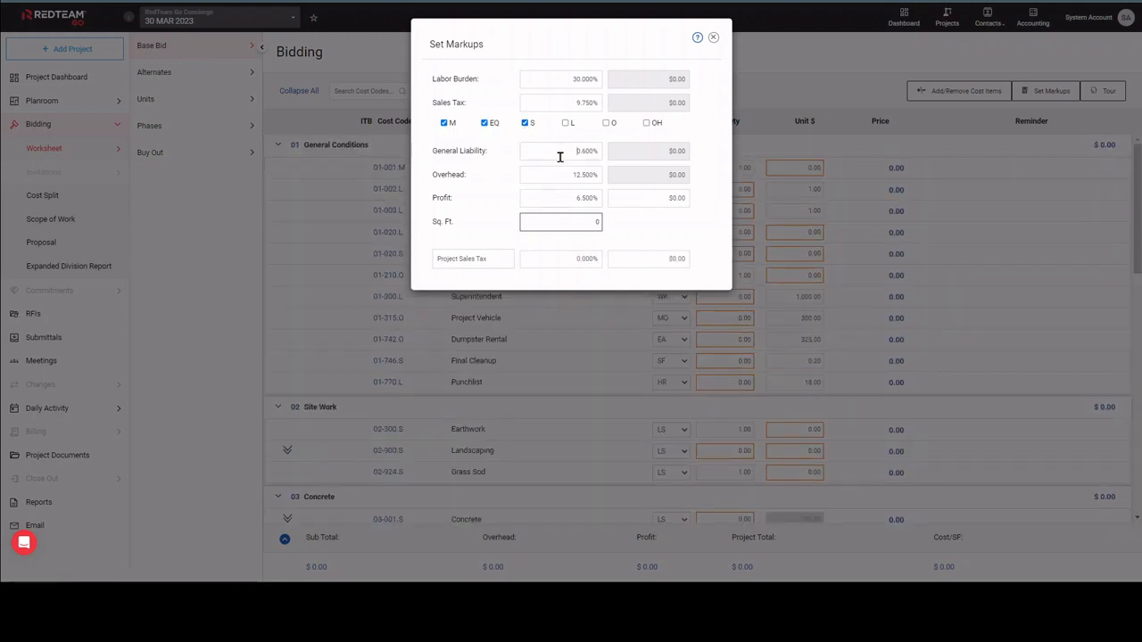
{"action": "double_click", "coordinate": [560, 157]}
{"action": "key", "text": "BackSpace"}
{"action": "type", "text": ".7"}
{"action": "key", "text": "Tab"}
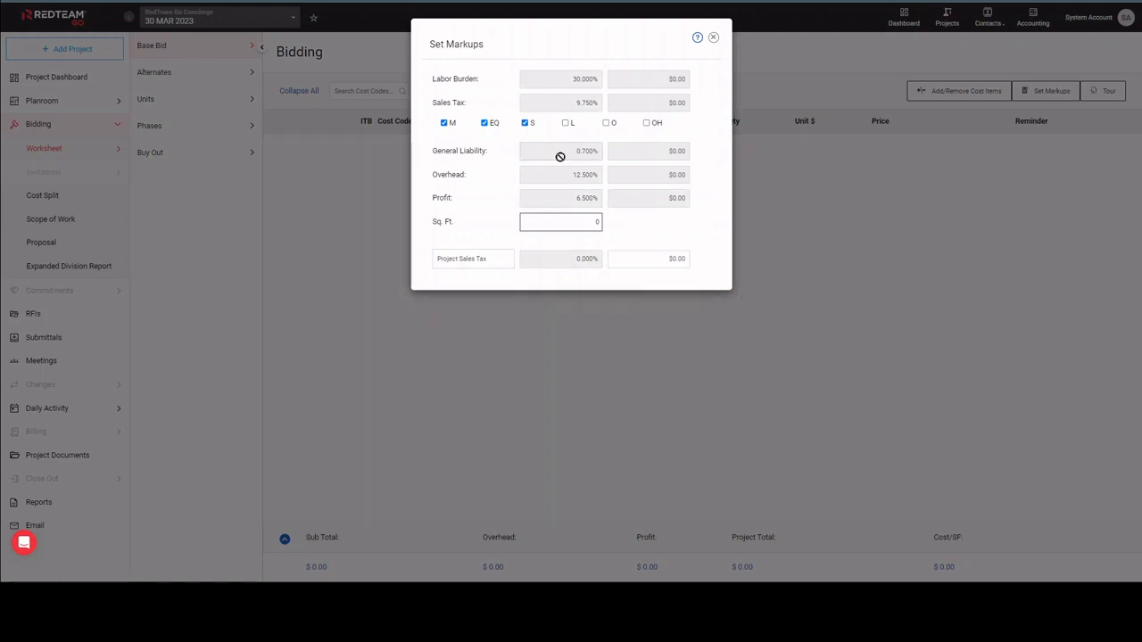
Set the project's square footage to 75,000 and Project Sales Tax to 20%, and close the markups.
{"action": "left_click", "coordinate": [571, 219]}
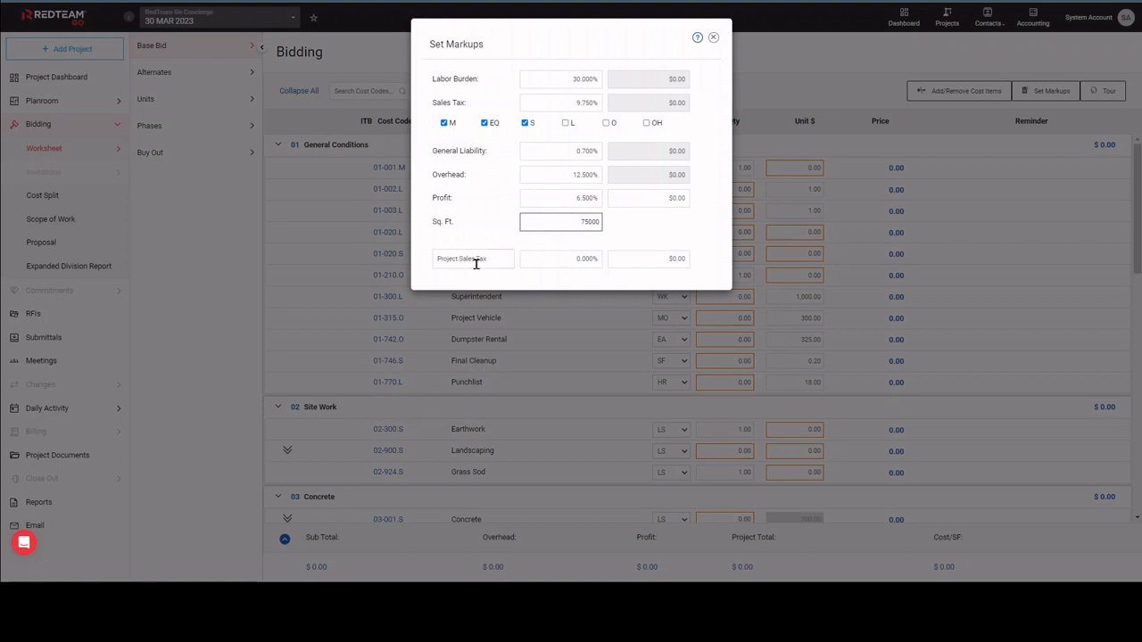
{"action": "left_click", "coordinate": [568, 261]}
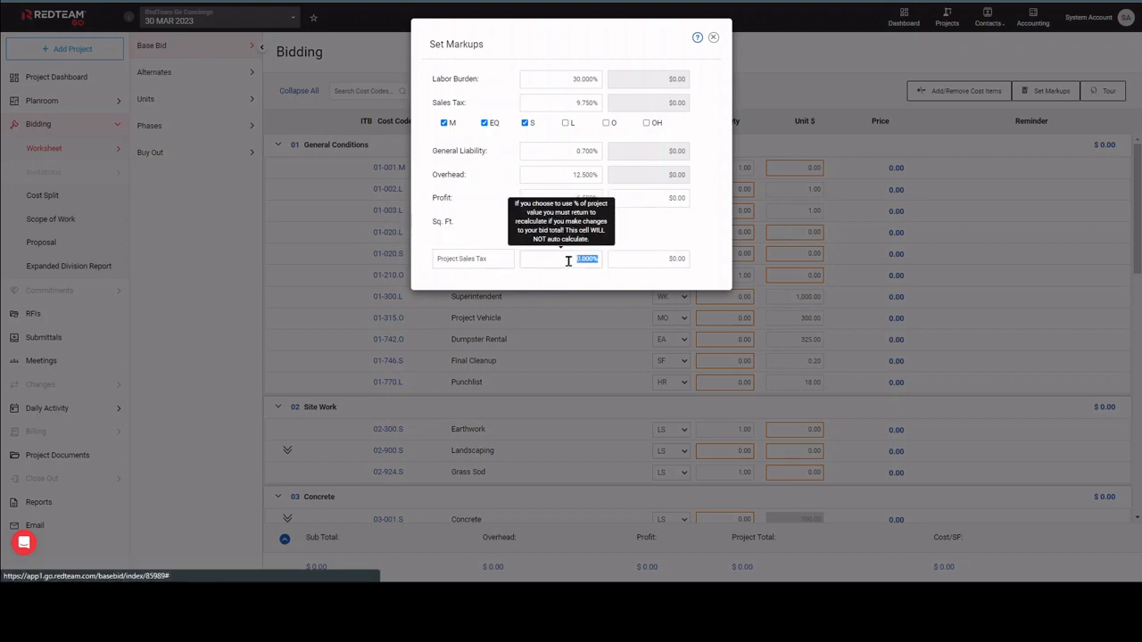
{"action": "type", "text": "20"}
{"action": "left_click", "coordinate": [689, 236]}
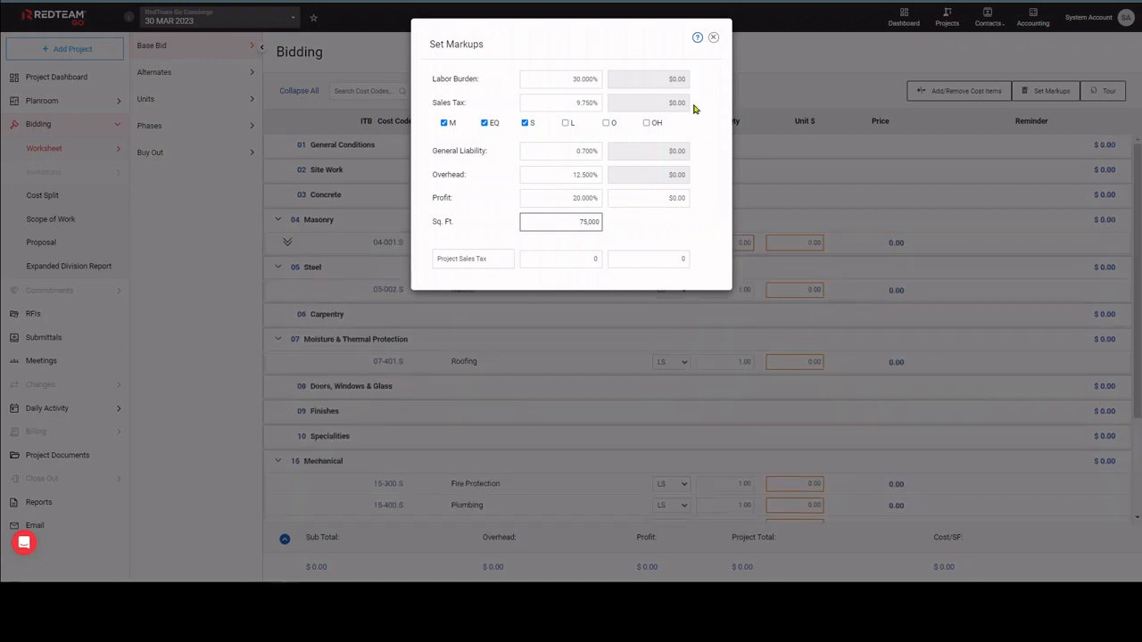
{"action": "left_click", "coordinate": [714, 40]}
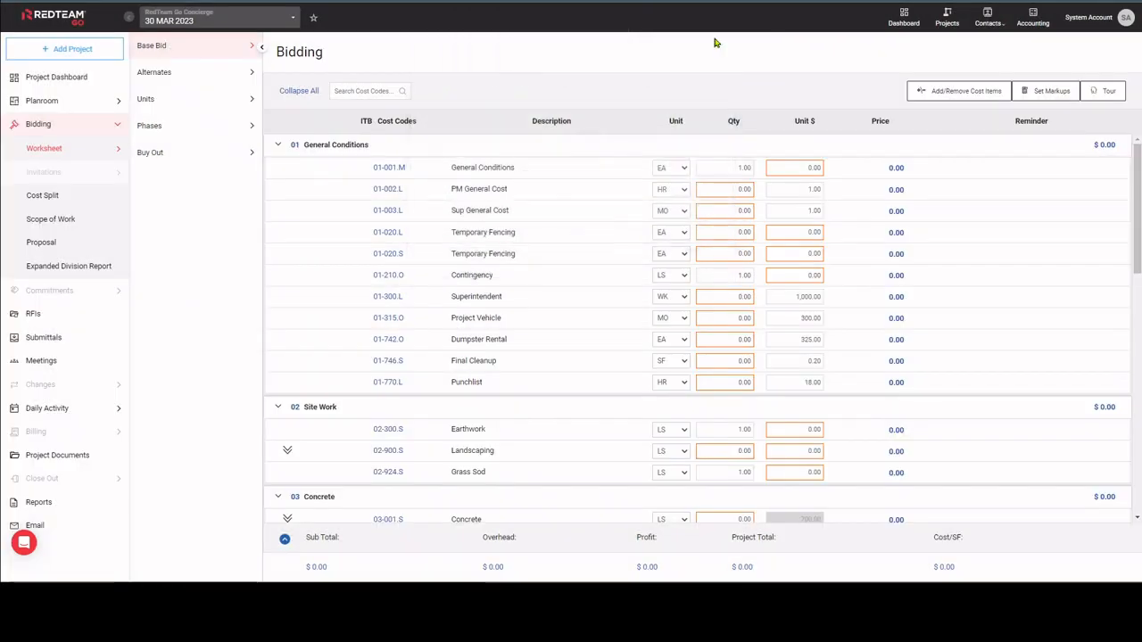
Examine the individual markups of the 01-002.L PM General Cost item and close them.
{"action": "left_click", "coordinate": [899, 190]}
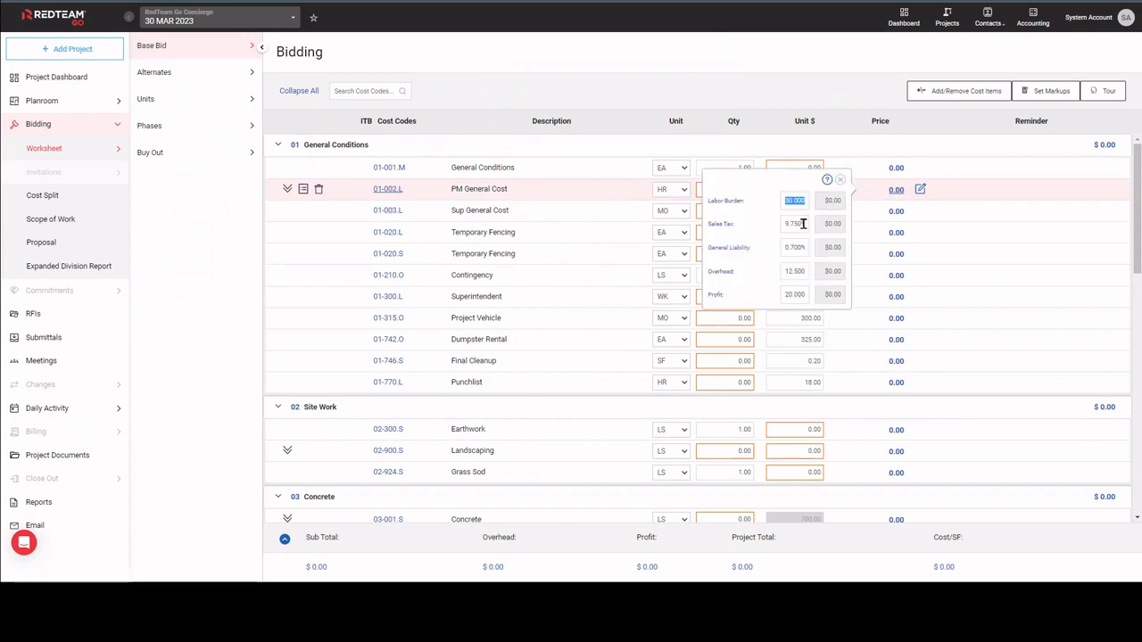
{"action": "left_click", "coordinate": [840, 181]}
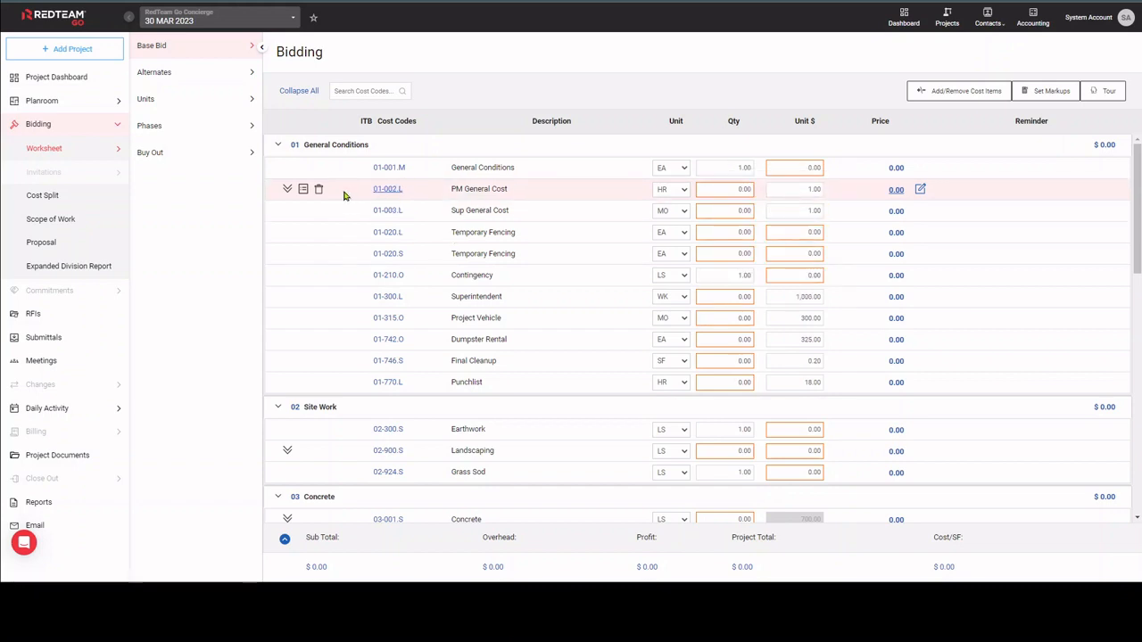
Expand the 02-900.S Landscaping item and set the quantity of its R&R Landscape line to 1.
{"action": "left_click", "coordinate": [289, 452]}
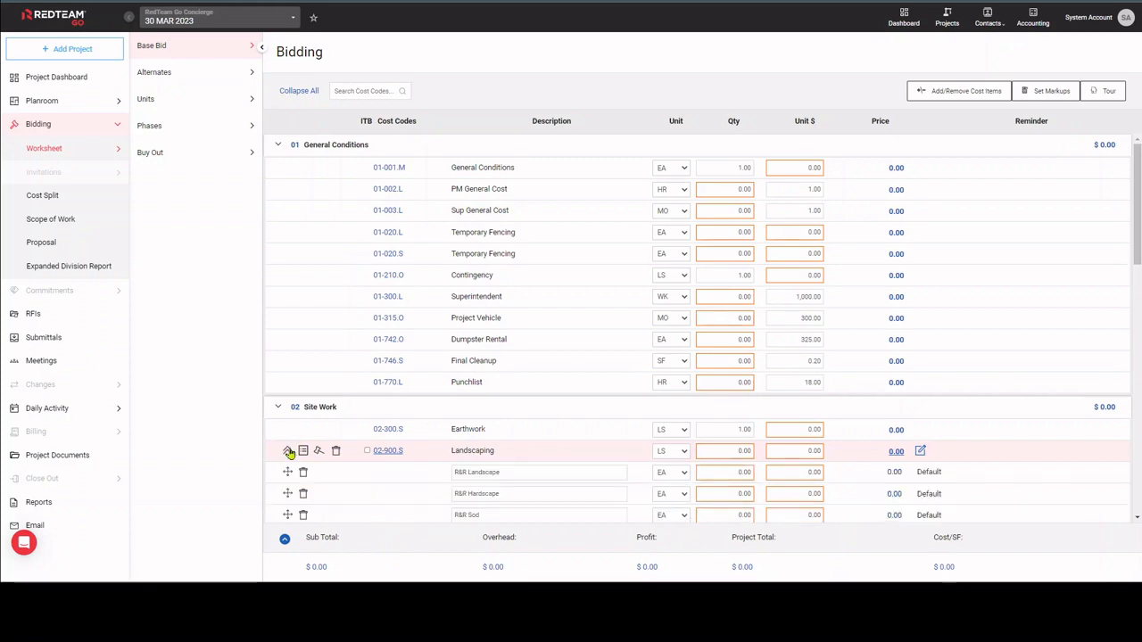
{"action": "scroll", "coordinate": [289, 452], "scroll_direction": "down", "scroll_amount": 1}
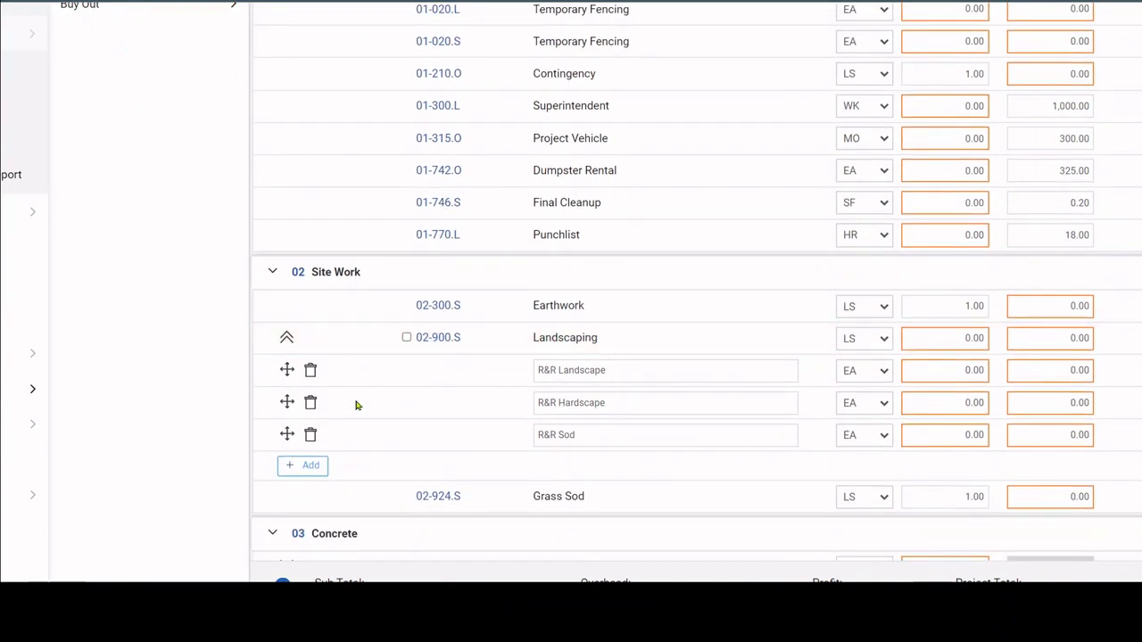
{"action": "left_click", "coordinate": [624, 375]}
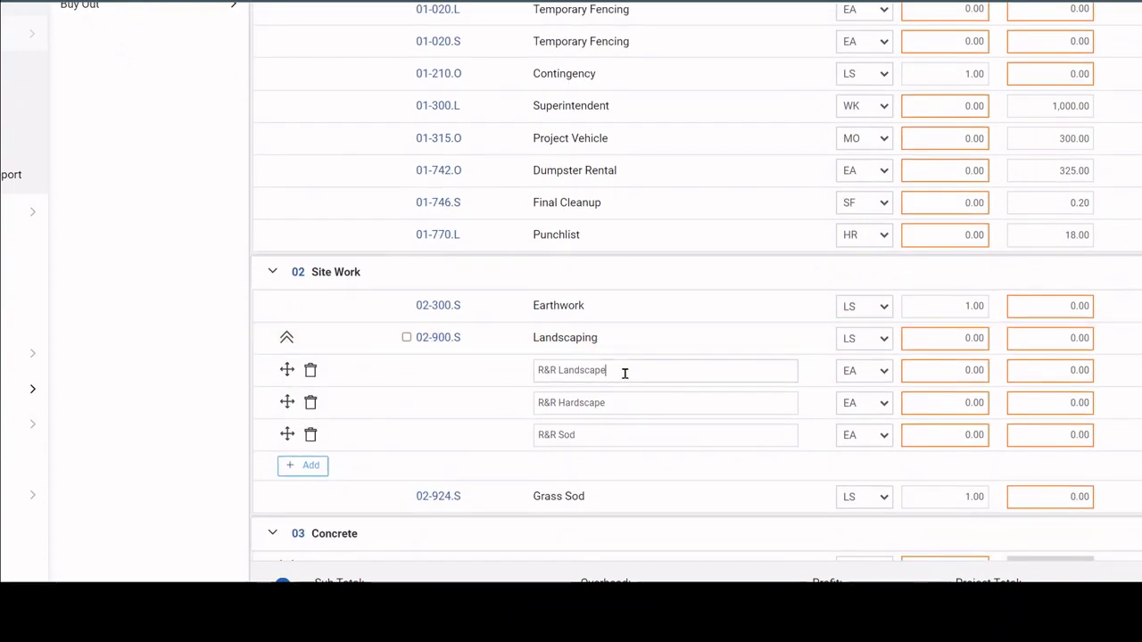
{"action": "left_click", "coordinate": [883, 375]}
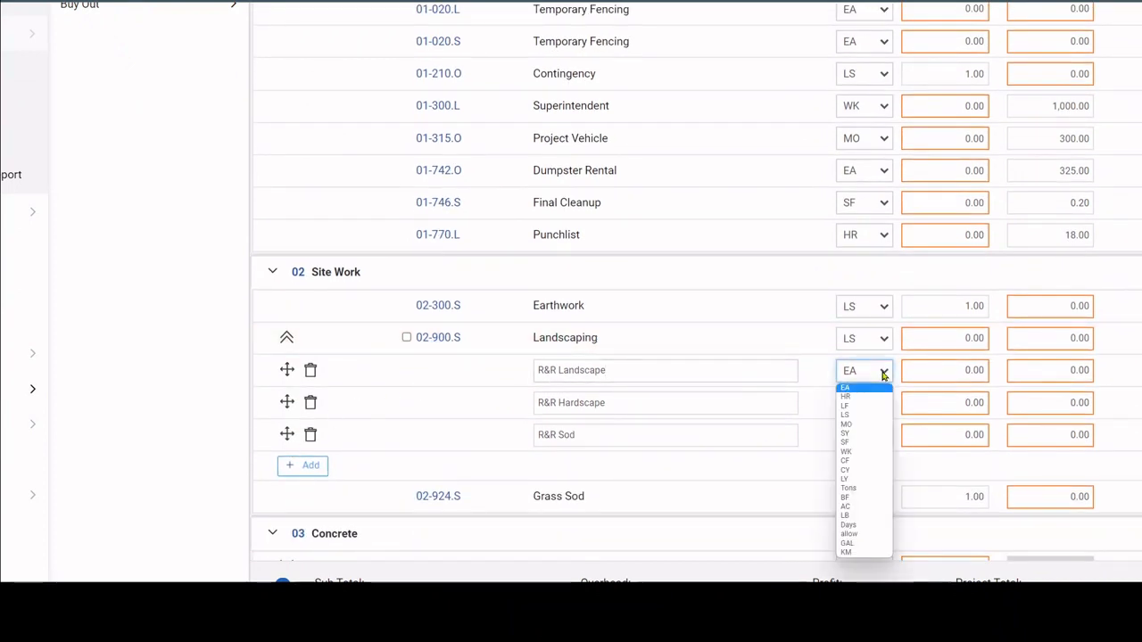
{"action": "left_click", "coordinate": [883, 376]}
{"action": "left_click", "coordinate": [939, 369]}
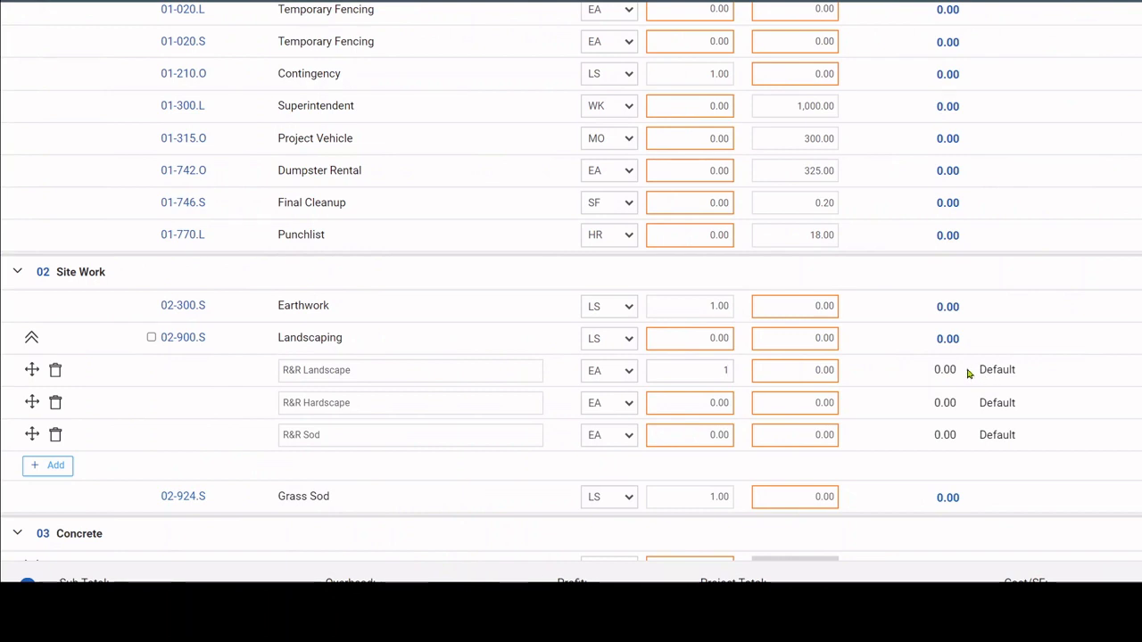
Reorder the Landscaping lines so R&R Landscape sits below R&R Hardscape, and mark 02-900.S for ITB.
{"action": "scroll", "coordinate": [262, 473], "scroll_direction": "left", "scroll_amount": 4}
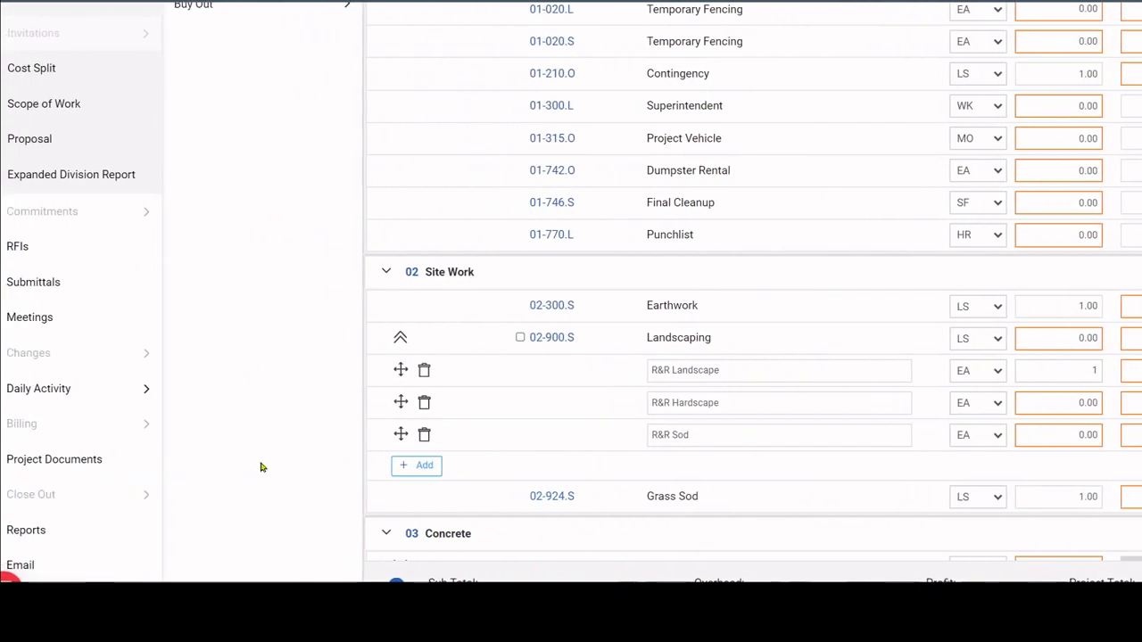
{"action": "left_click_drag", "start_coordinate": [403, 377], "coordinate": [403, 401]}
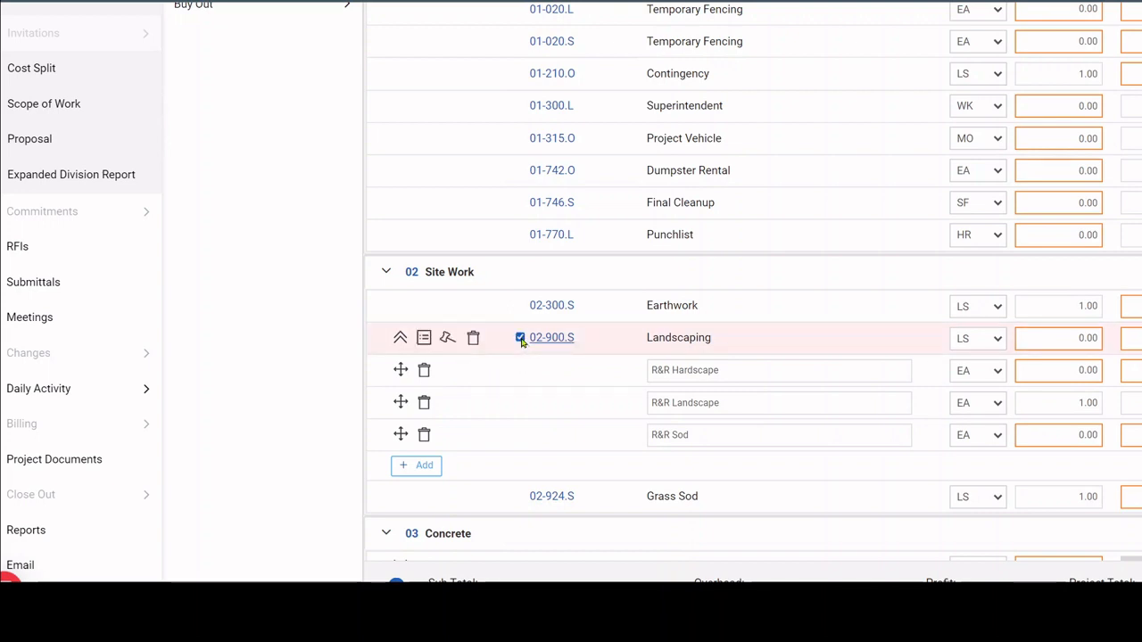
Open the notes of the 02-900.S Landscaping item and view the blank new-note form, closing it unsaved.
{"action": "scroll", "coordinate": [600, 351], "scroll_direction": "right", "scroll_amount": 3}
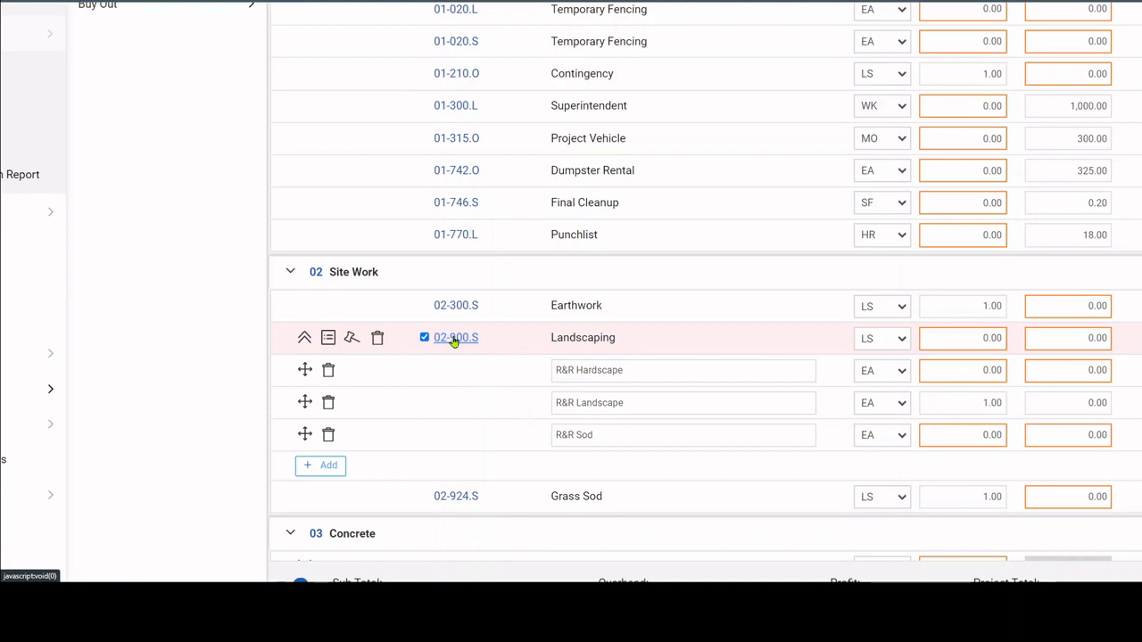
{"action": "left_click", "coordinate": [328, 339]}
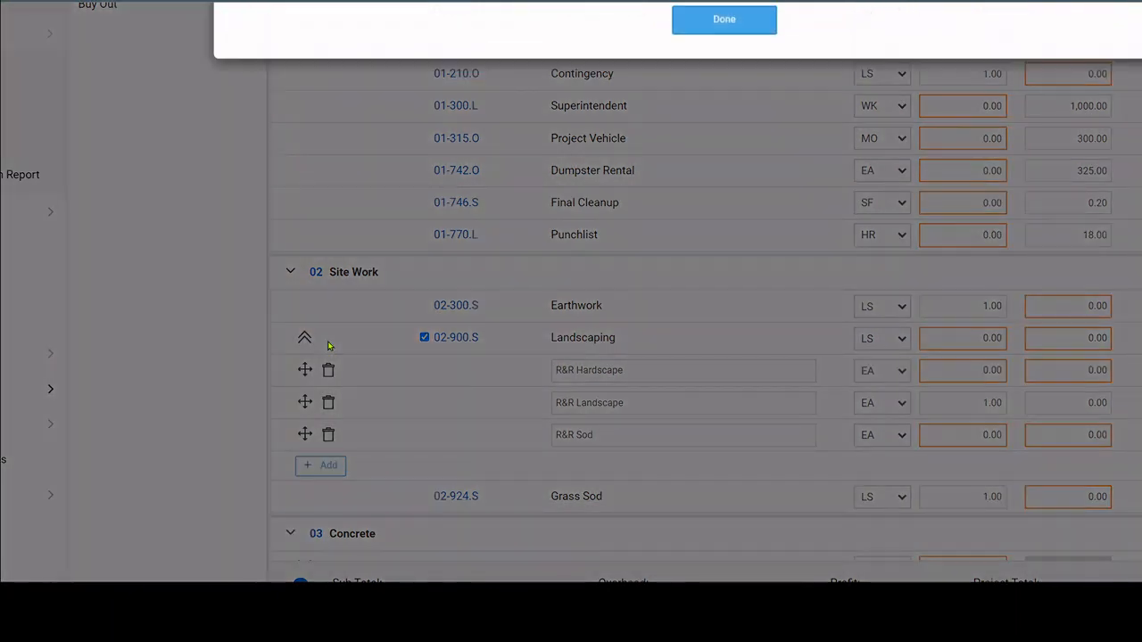
{"action": "scroll", "coordinate": [329, 343], "scroll_direction": "up", "scroll_amount": 3}
{"action": "left_click", "coordinate": [333, 181]}
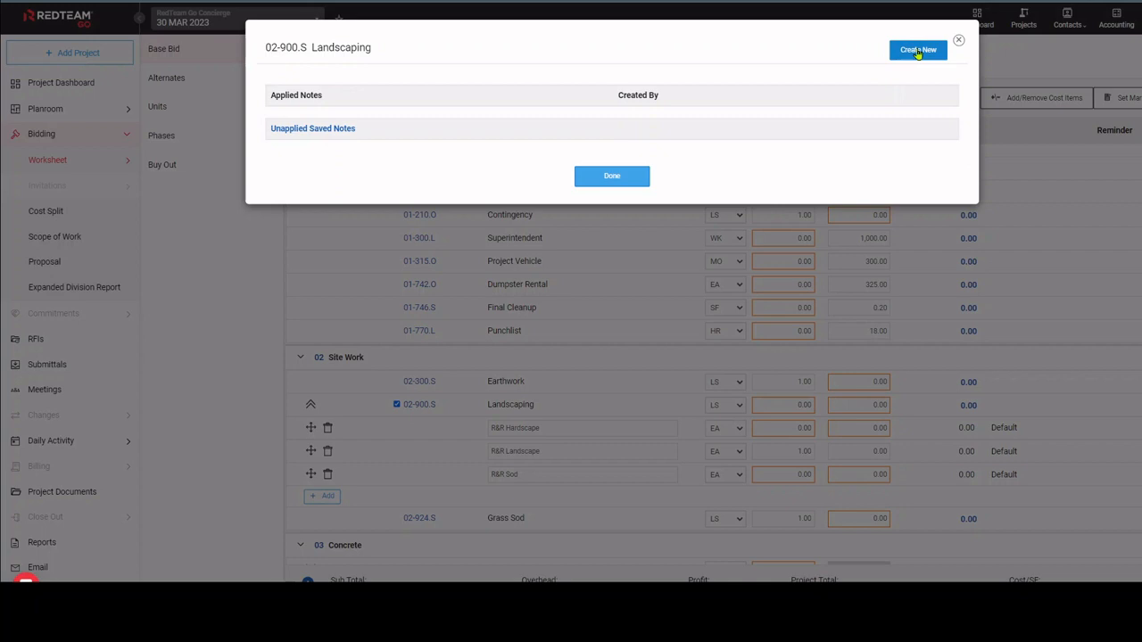
{"action": "left_click", "coordinate": [918, 51]}
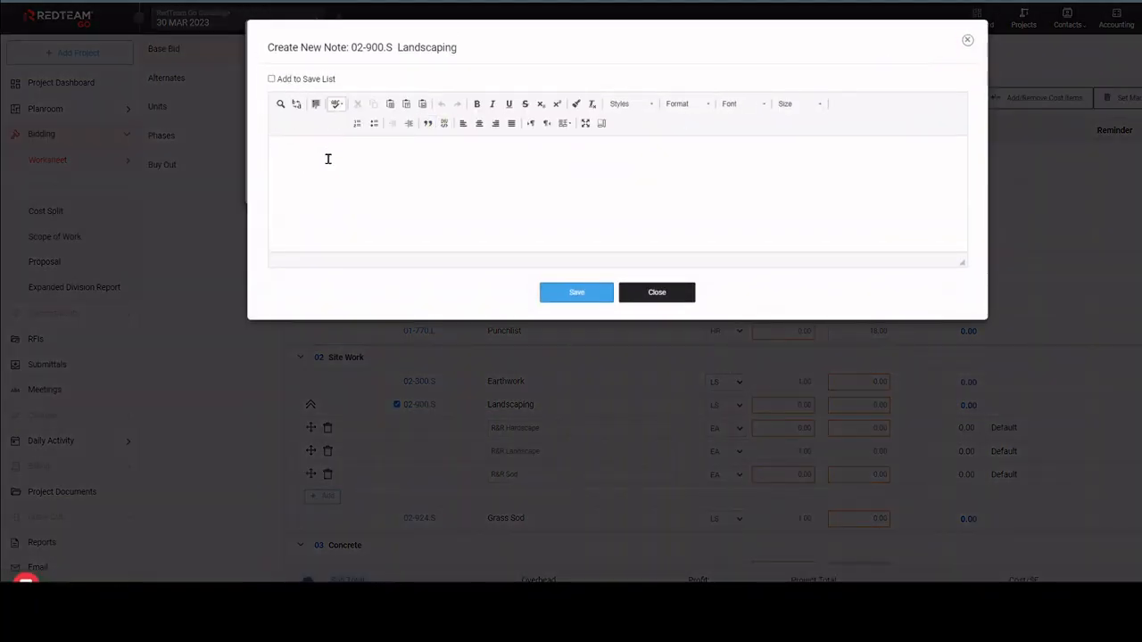
{"action": "left_click", "coordinate": [678, 305]}
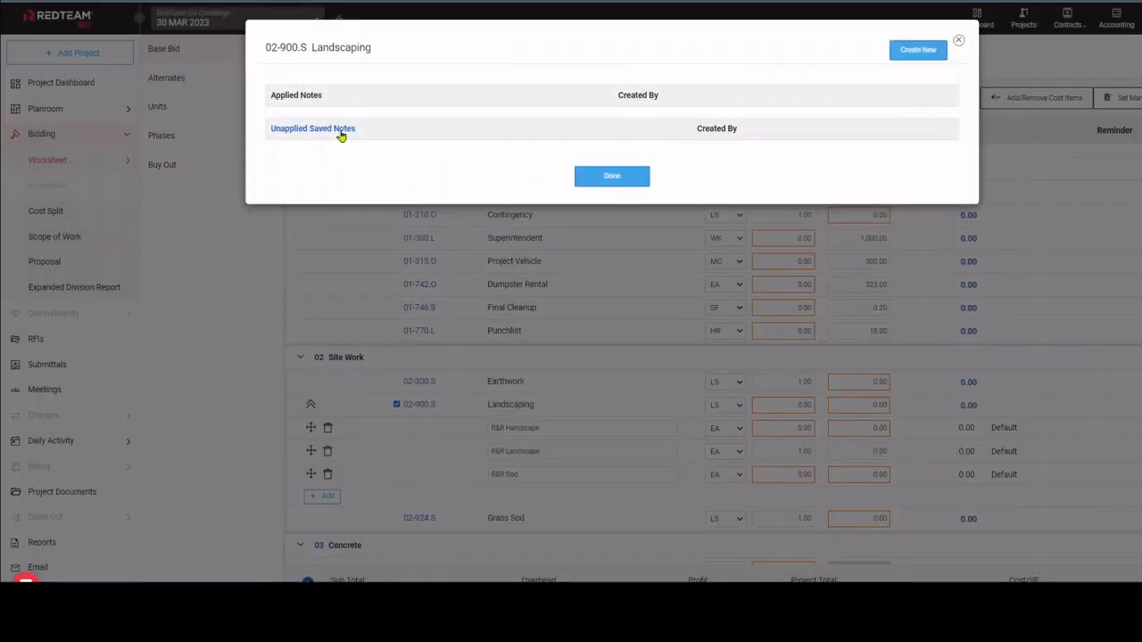
Create a Landscaping note with the text "New nOte", add it to the save list as "Test Note", and close the notes.
{"action": "left_click", "coordinate": [921, 52]}
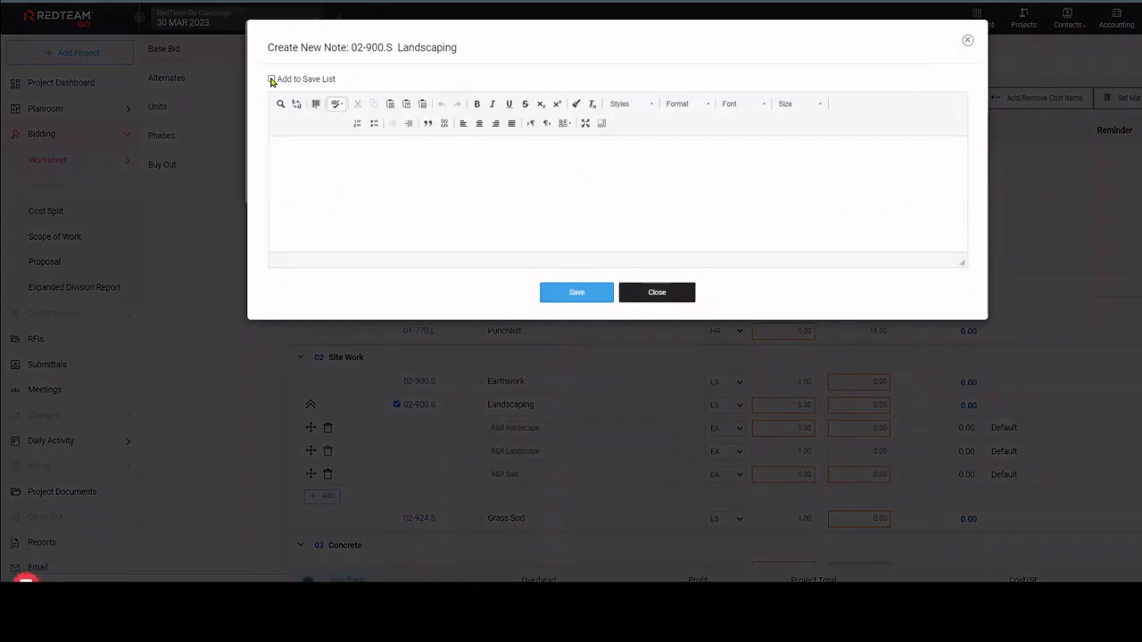
{"action": "left_click", "coordinate": [272, 80]}
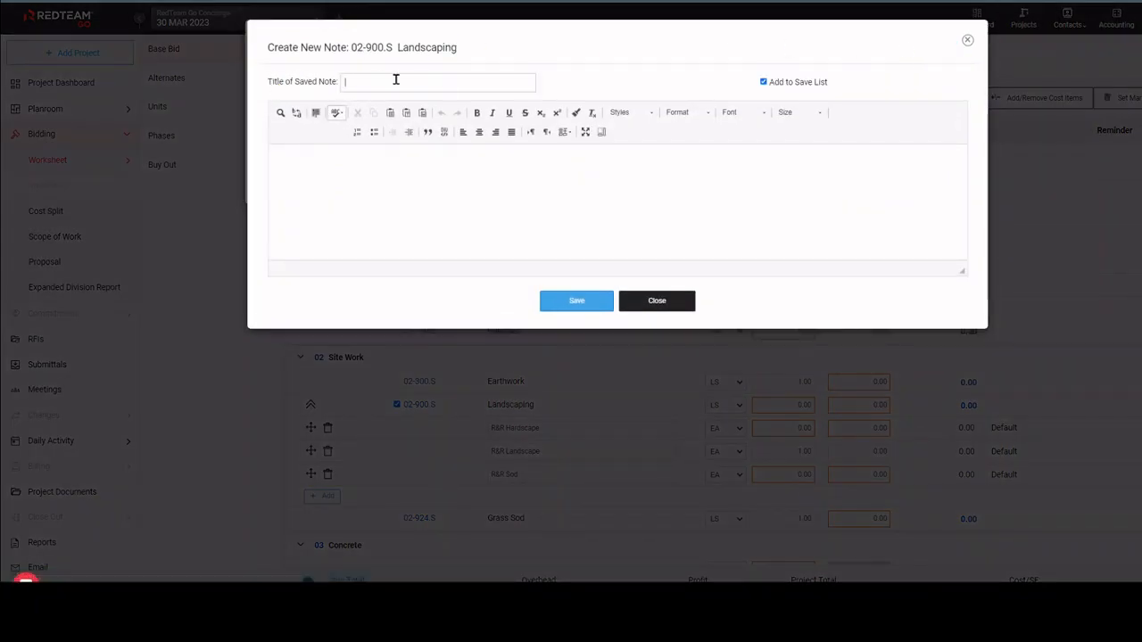
{"action": "type", "text": "Test Note"}
{"action": "left_click", "coordinate": [357, 162]}
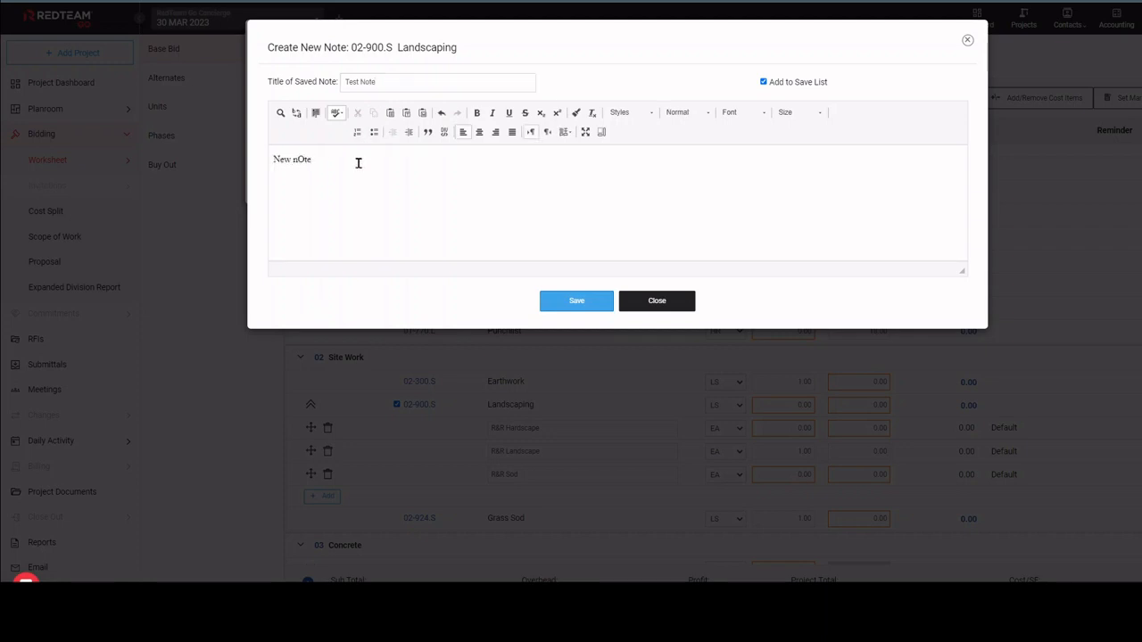
{"action": "left_click", "coordinate": [578, 307]}
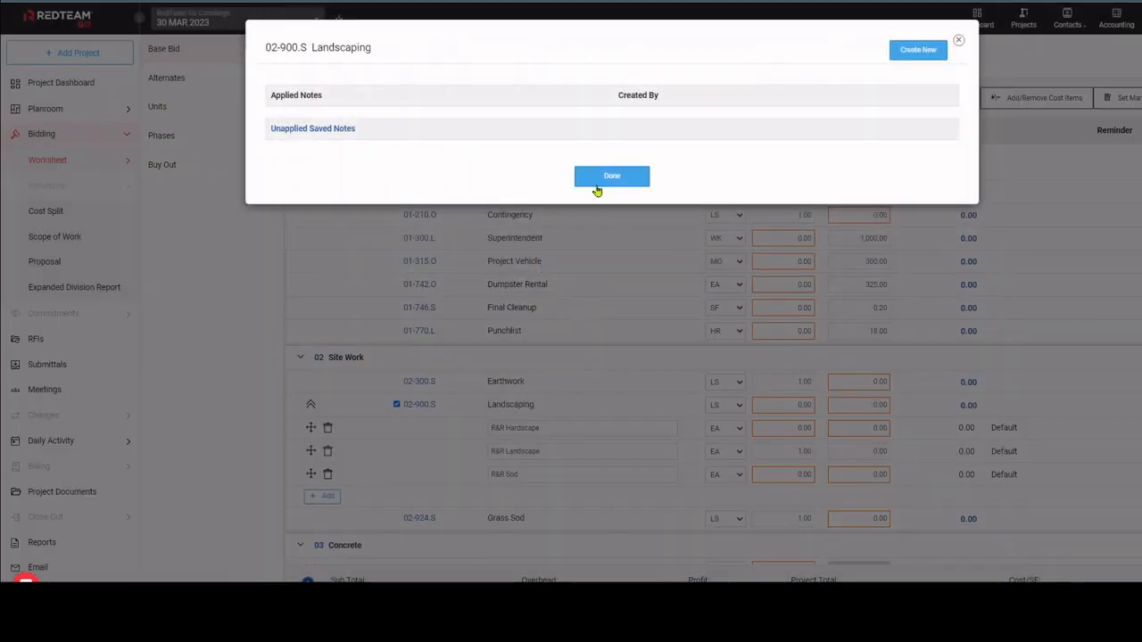
{"action": "left_click", "coordinate": [612, 218]}
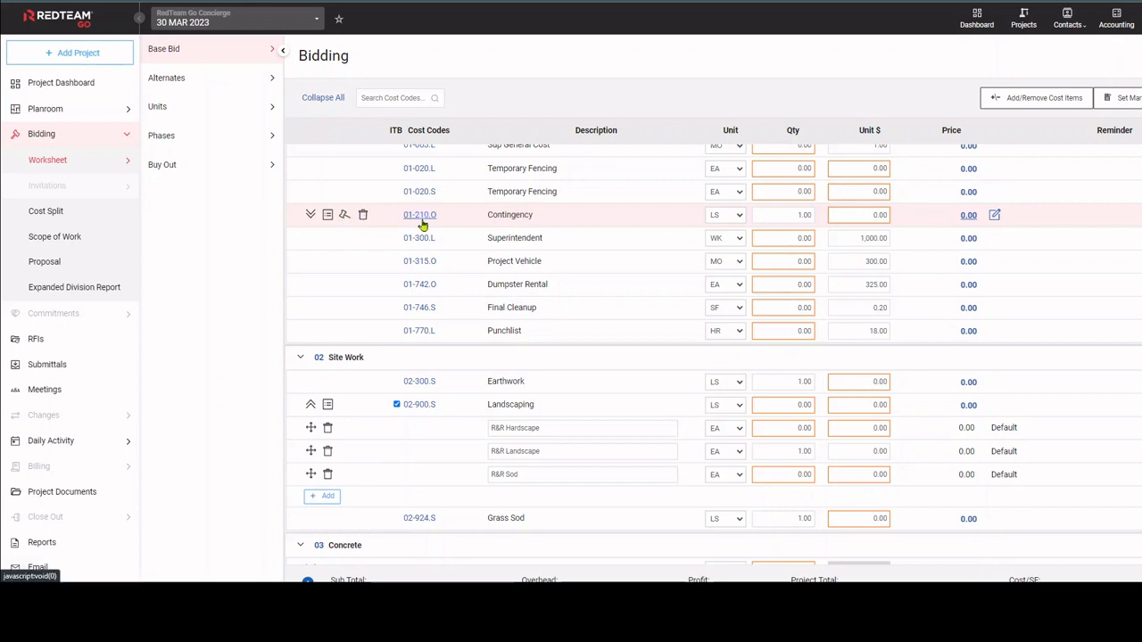
View the related cost code and the available units for the 01-770.L Punchlist item.
{"action": "left_click", "coordinate": [420, 335]}
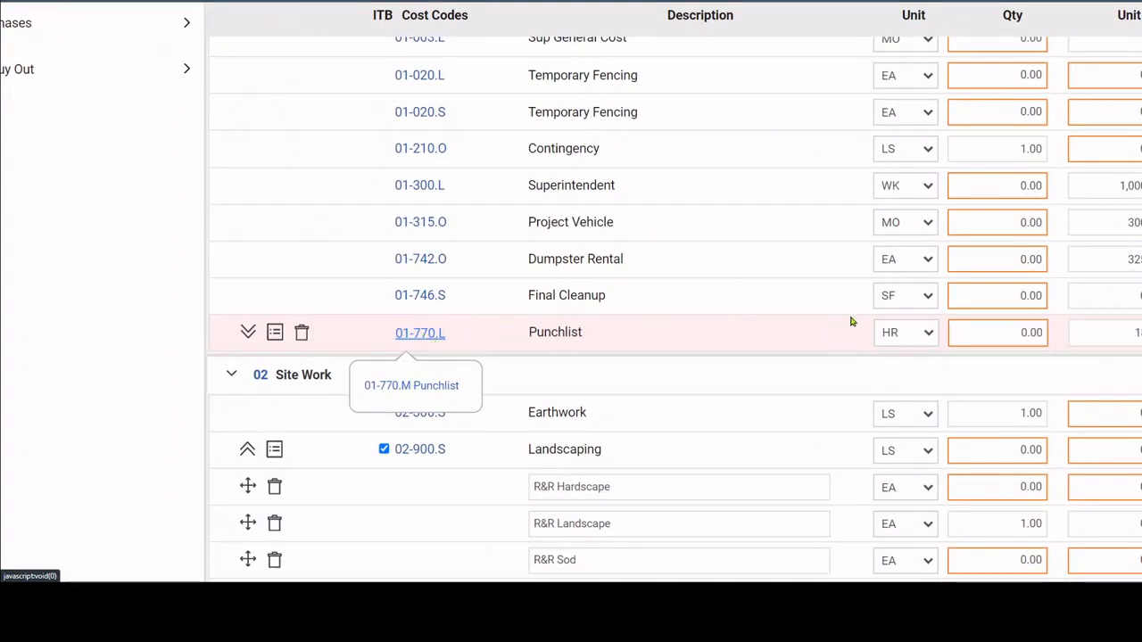
{"action": "left_click", "coordinate": [928, 332]}
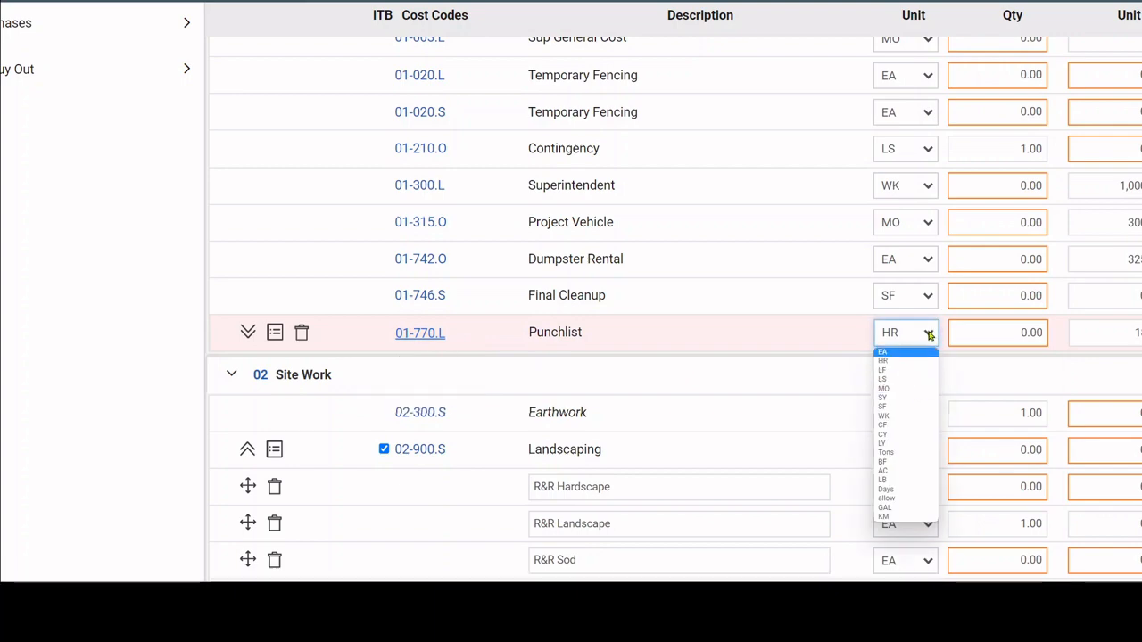
{"action": "left_click", "coordinate": [928, 333]}
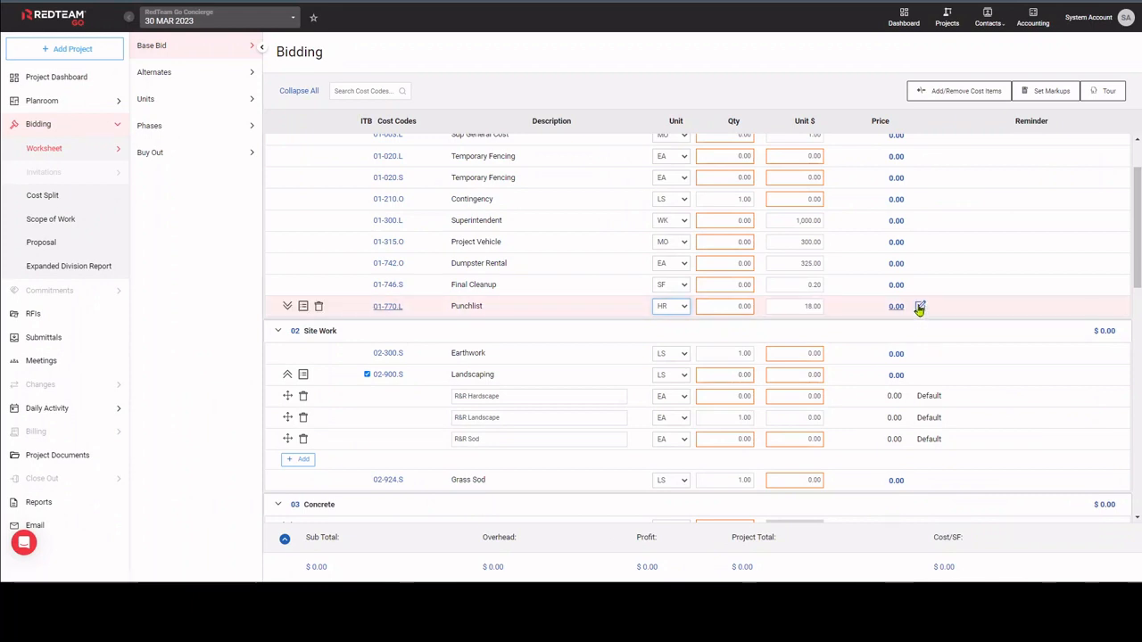
Add the reminder "Bid Day Notes" to the 01-770.L Punchlist item.
{"action": "left_click", "coordinate": [920, 307]}
{"action": "left_click", "coordinate": [927, 325]}
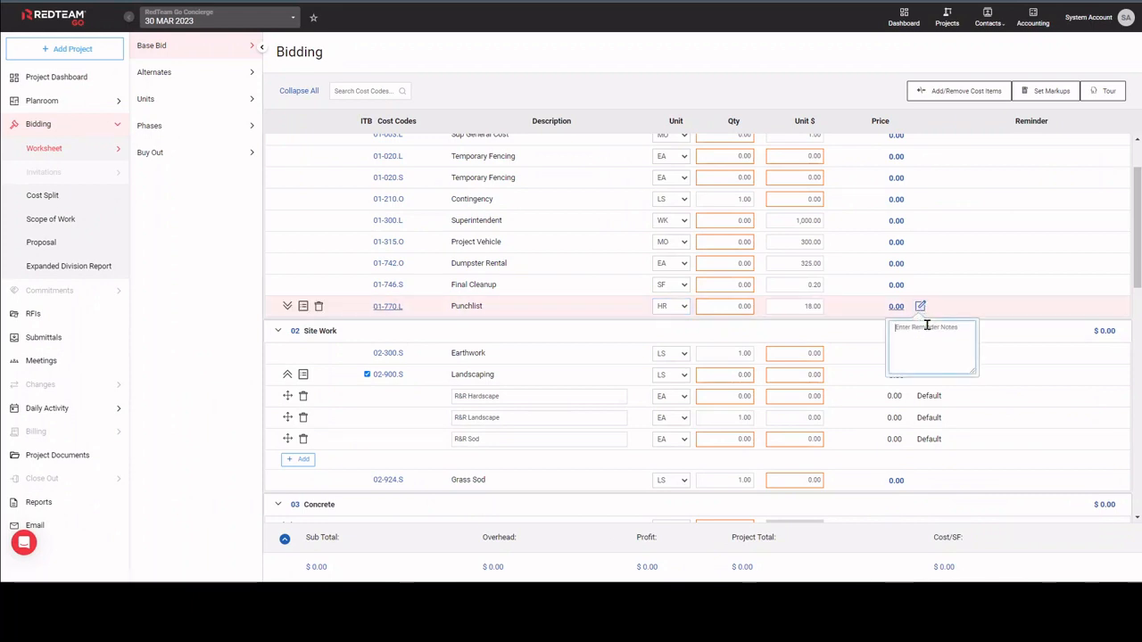
{"action": "type", "text": "Bid Day Notes"}
{"action": "left_click", "coordinate": [987, 240]}
Check the General Conditions division total, and collapse the totals summary to Project Total and Cost/SF.
{"action": "scroll", "coordinate": [1022, 161], "scroll_direction": "up", "scroll_amount": 1}
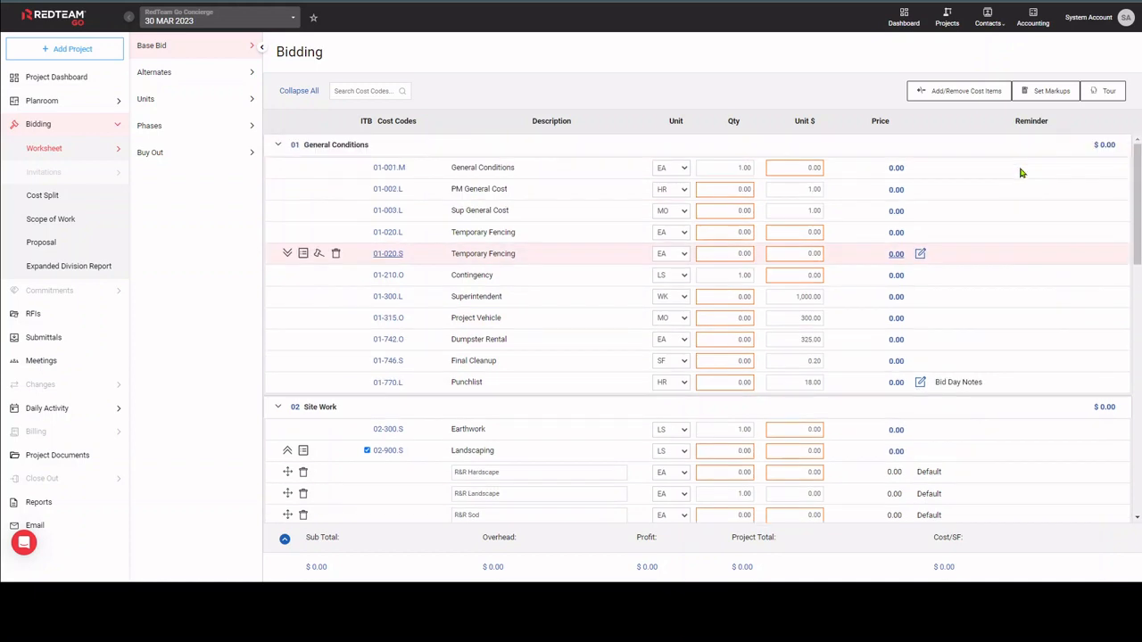
{"action": "mouse_move", "coordinate": [1105, 147]}
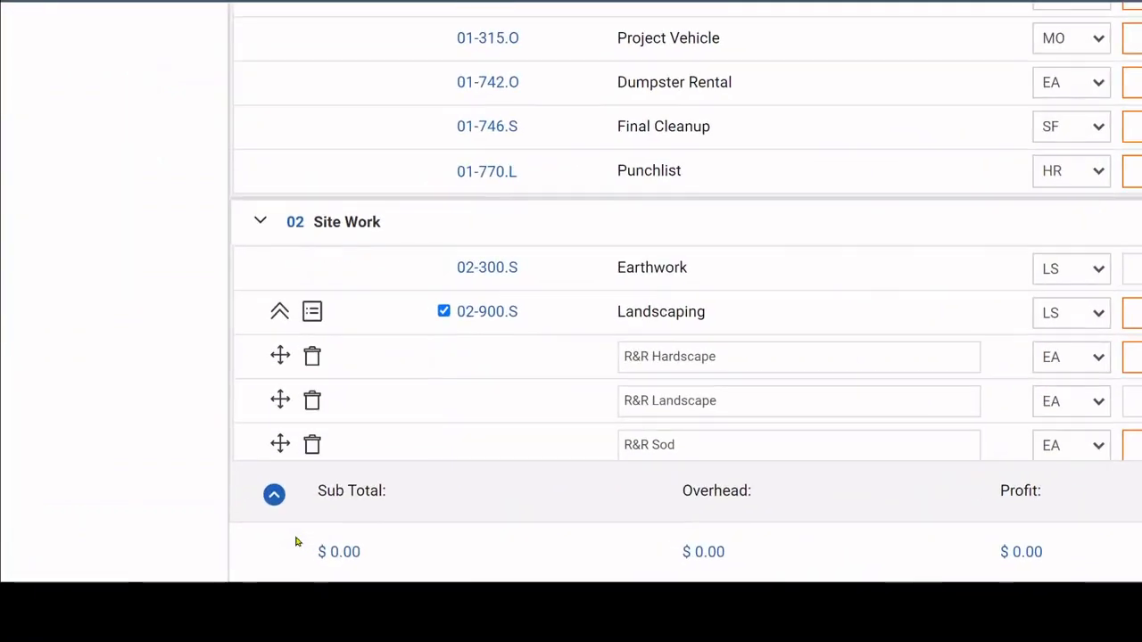
{"action": "left_click", "coordinate": [273, 493]}
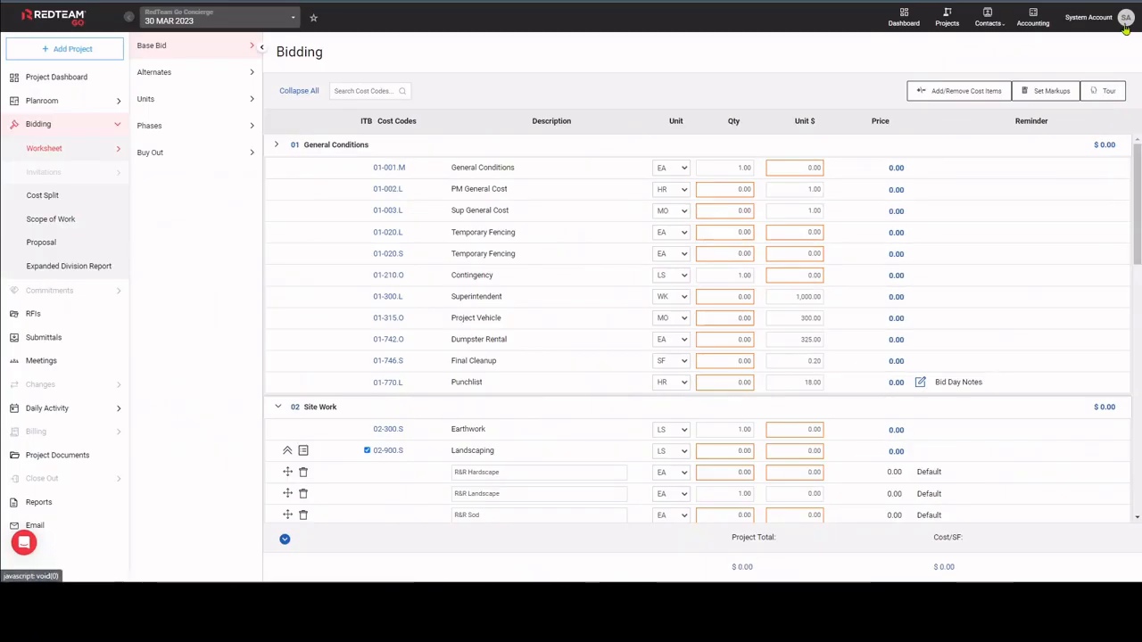
Open the account options to reach Administration.
{"action": "left_click", "coordinate": [1125, 18]}
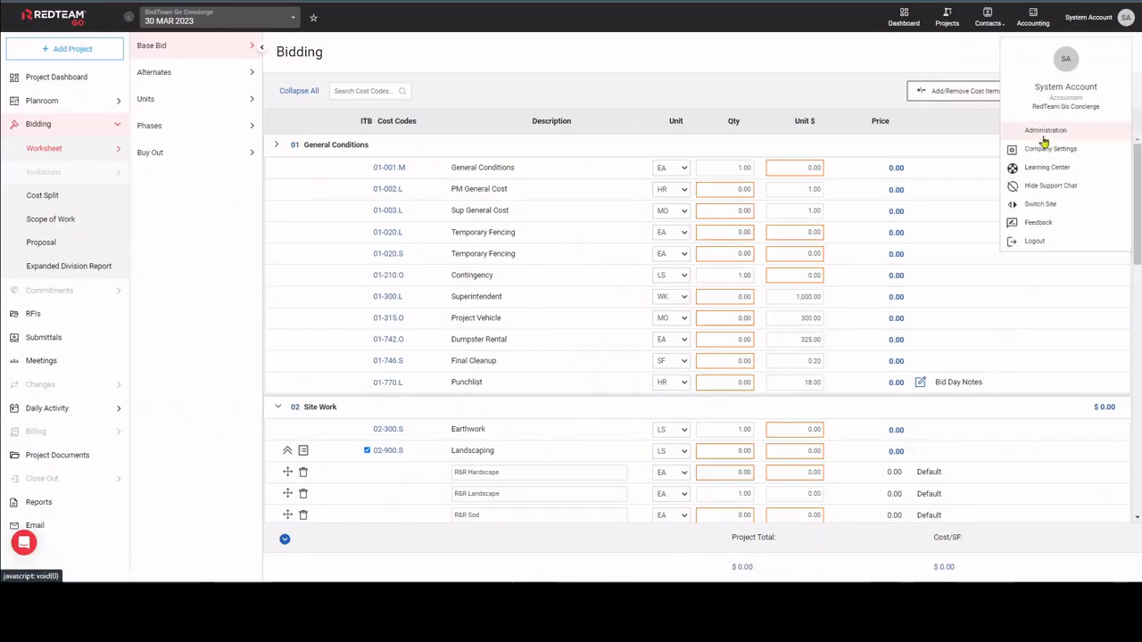